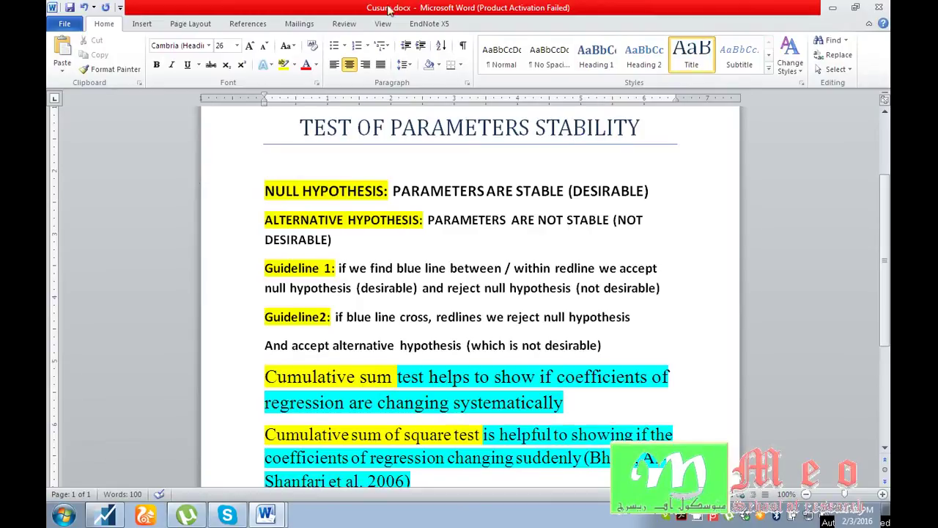
Review the document's headings on the CUSUM test and the test of parameters stability.
{"action": "left_click", "coordinate": [885, 115]}
{"action": "left_click", "coordinate": [884, 115]}
{"action": "left_click", "coordinate": [885, 115]}
{"action": "left_click", "coordinate": [885, 115]}
{"action": "left_click_drag", "start_coordinate": [633, 202], "coordinate": [314, 202]}
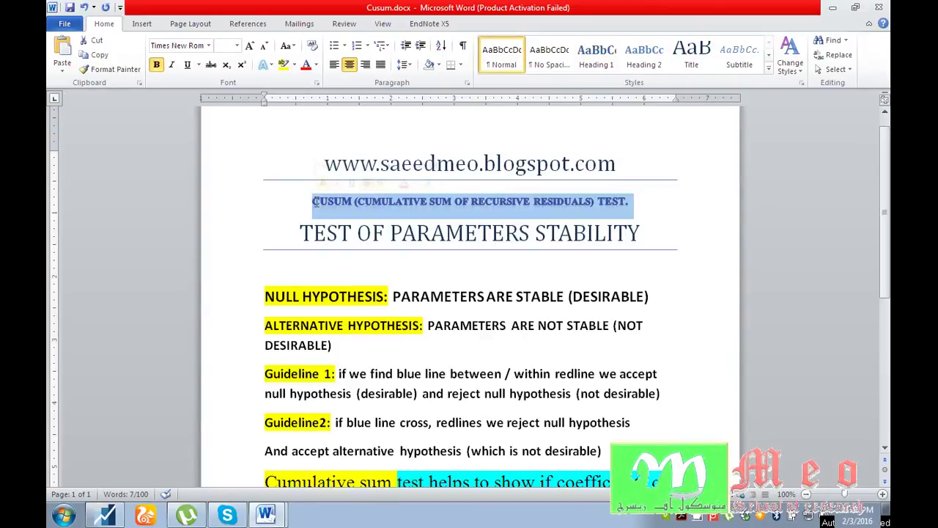
{"action": "left_click", "coordinate": [722, 225]}
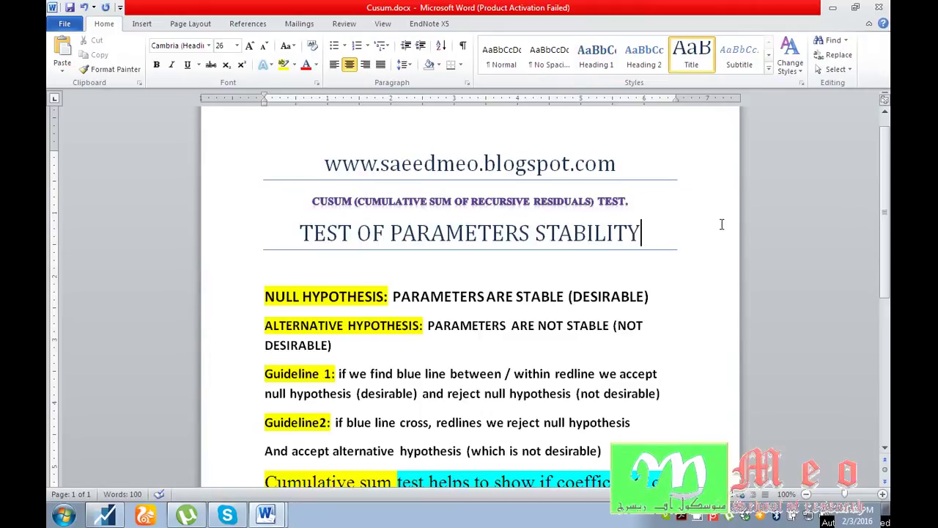
Read the statement on what the cumulative sum test shows about regression coefficients.
{"action": "left_click_drag", "start_coordinate": [886, 205], "coordinate": [888, 234]}
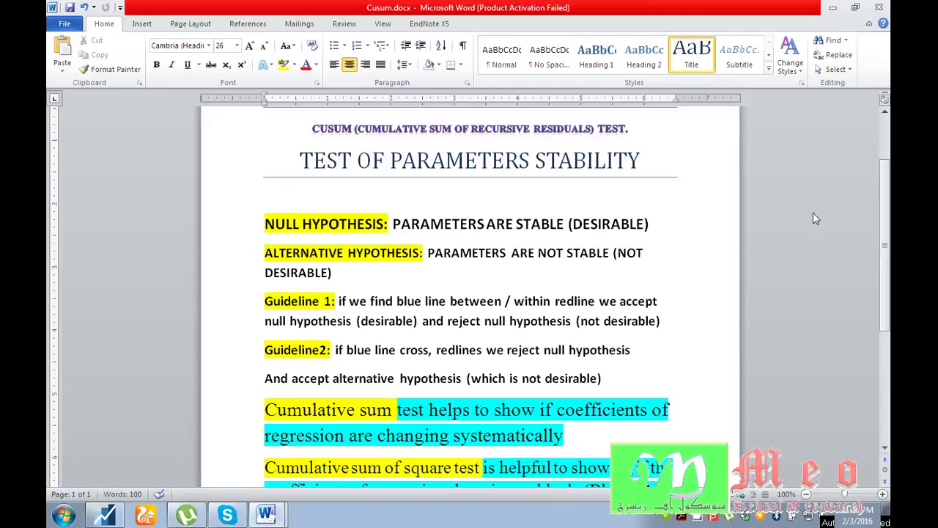
{"action": "left_click_drag", "start_coordinate": [886, 246], "coordinate": [885, 290]}
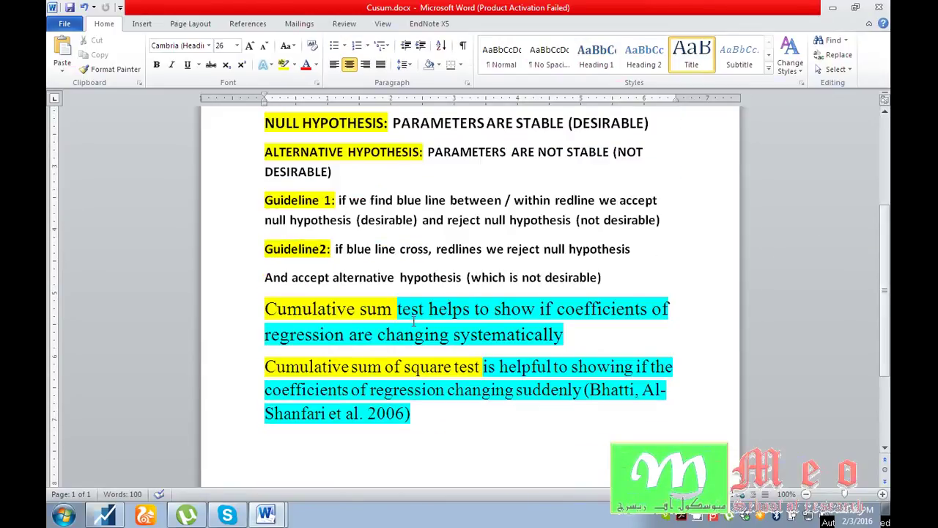
{"action": "left_click_drag", "start_coordinate": [427, 310], "coordinate": [337, 315]}
{"action": "left_click_drag", "start_coordinate": [397, 309], "coordinate": [267, 310]}
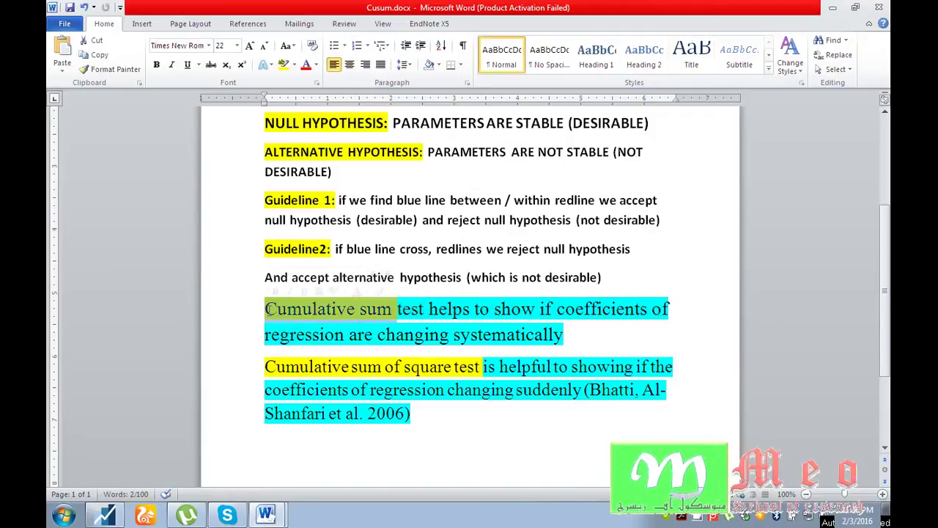
{"action": "left_click_drag", "start_coordinate": [396, 310], "coordinate": [264, 323]}
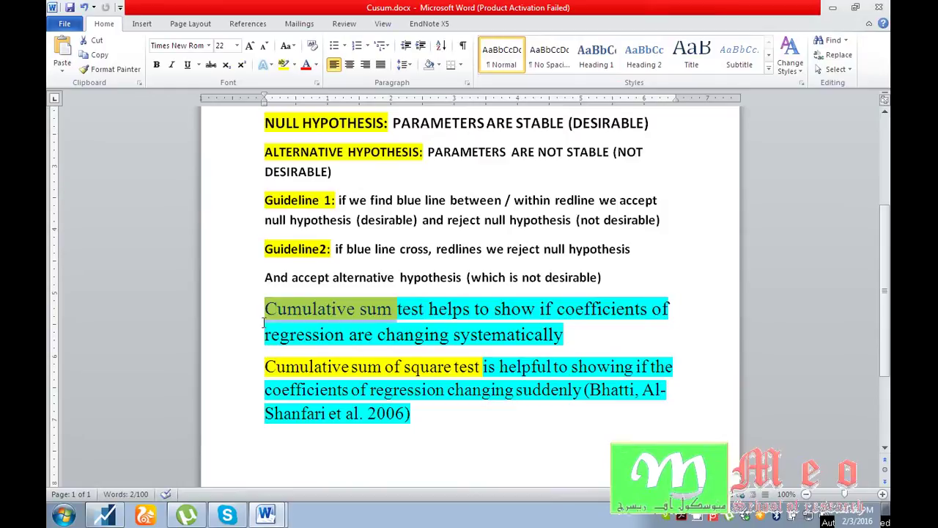
{"action": "left_click", "coordinate": [438, 316]}
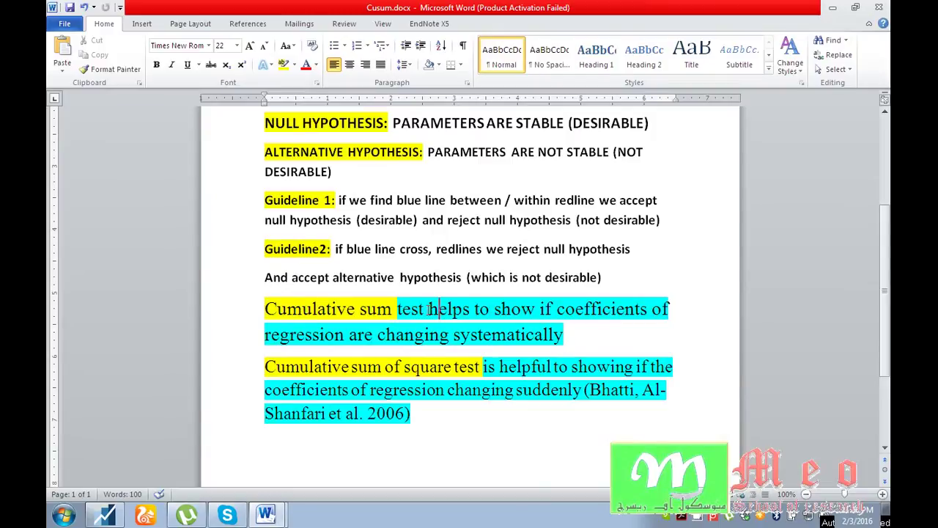
{"action": "left_click_drag", "start_coordinate": [570, 334], "coordinate": [291, 311]}
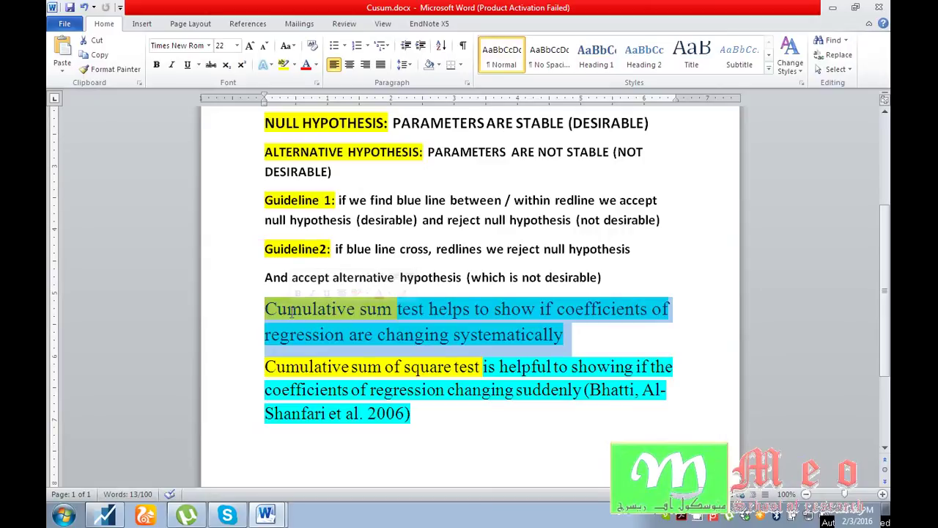
{"action": "left_click", "coordinate": [425, 334]}
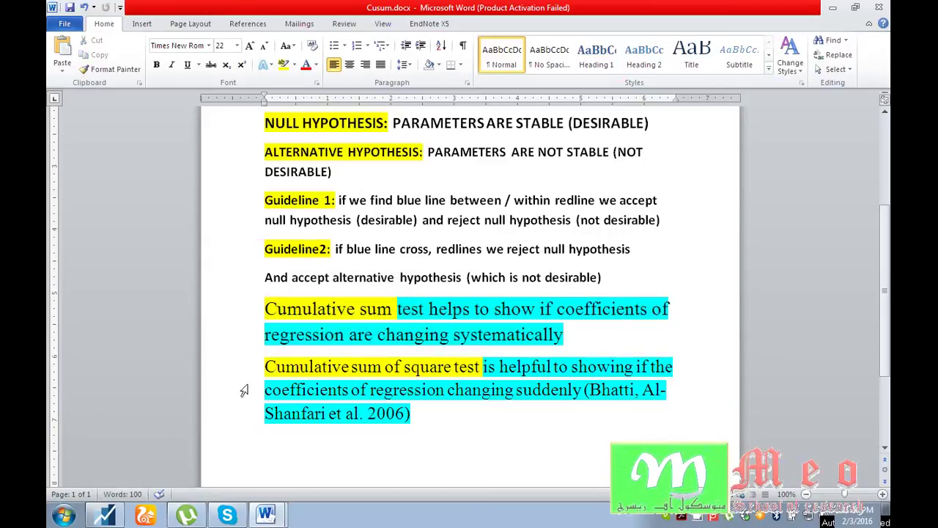
Read the cumulative sum of square test statement and compare it with the cumulative sum test.
{"action": "left_click_drag", "start_coordinate": [267, 367], "coordinate": [480, 368]}
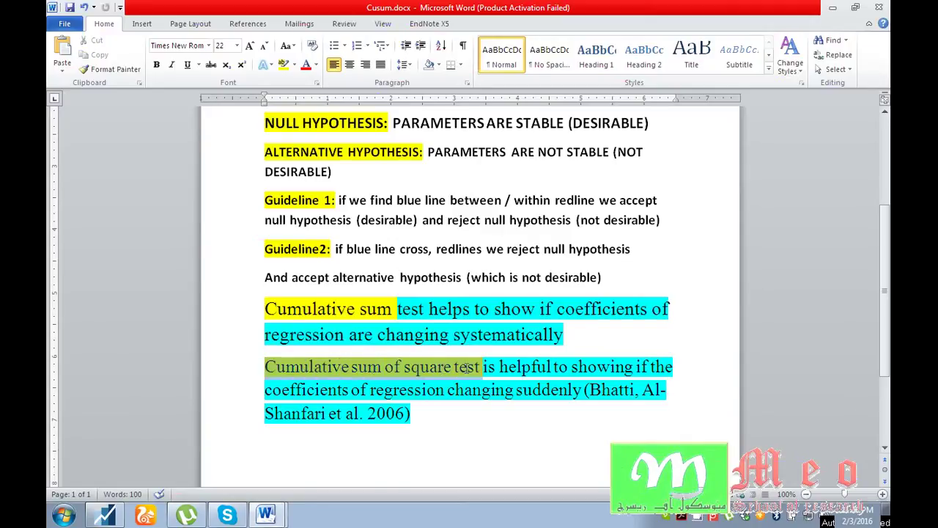
{"action": "left_click", "coordinate": [484, 406]}
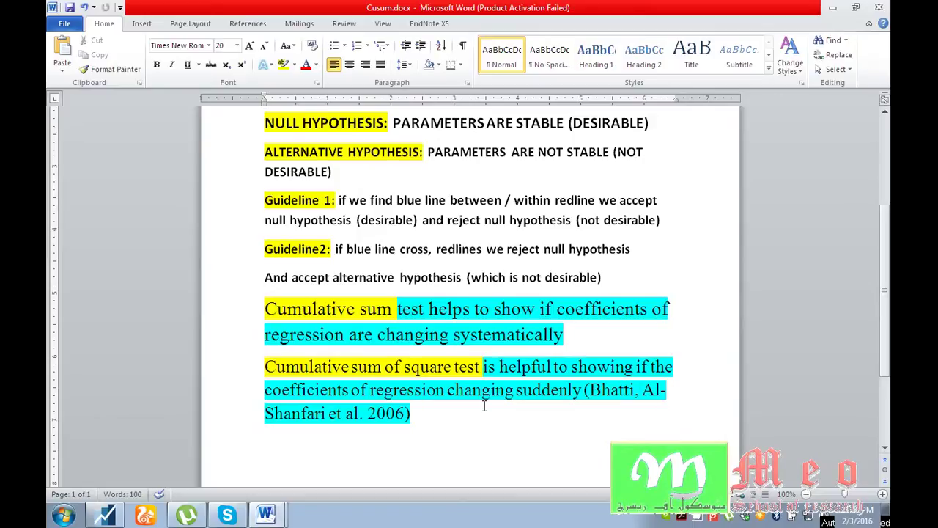
{"action": "left_click_drag", "start_coordinate": [565, 388], "coordinate": [560, 424]}
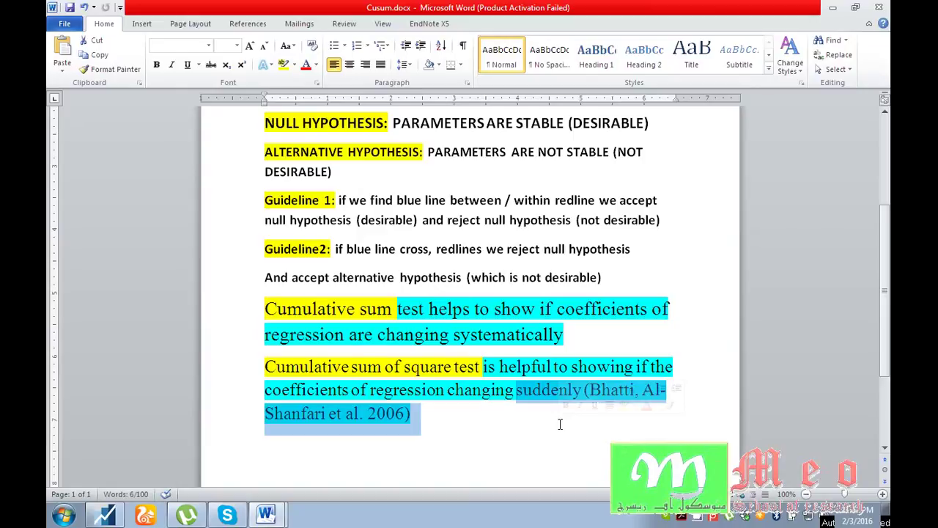
{"action": "left_click_drag", "start_coordinate": [265, 309], "coordinate": [472, 308]}
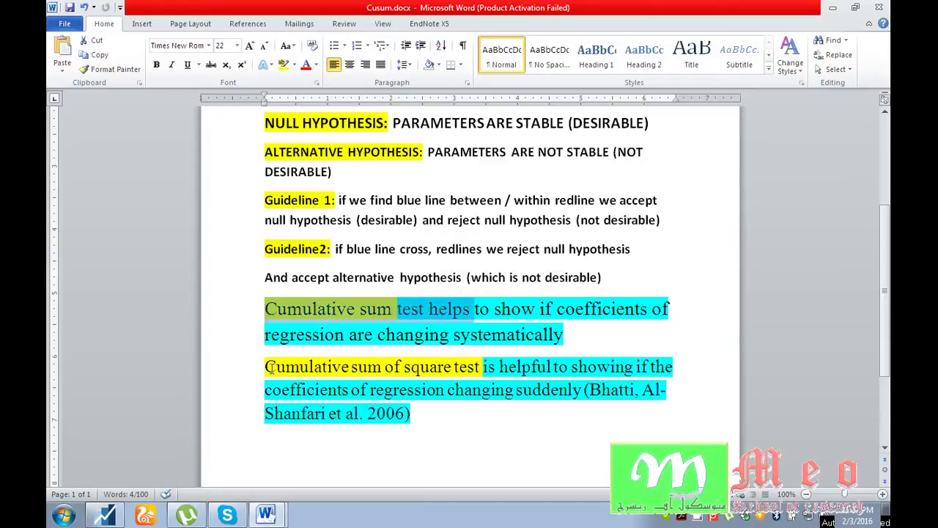
{"action": "left_click_drag", "start_coordinate": [265, 369], "coordinate": [462, 375]}
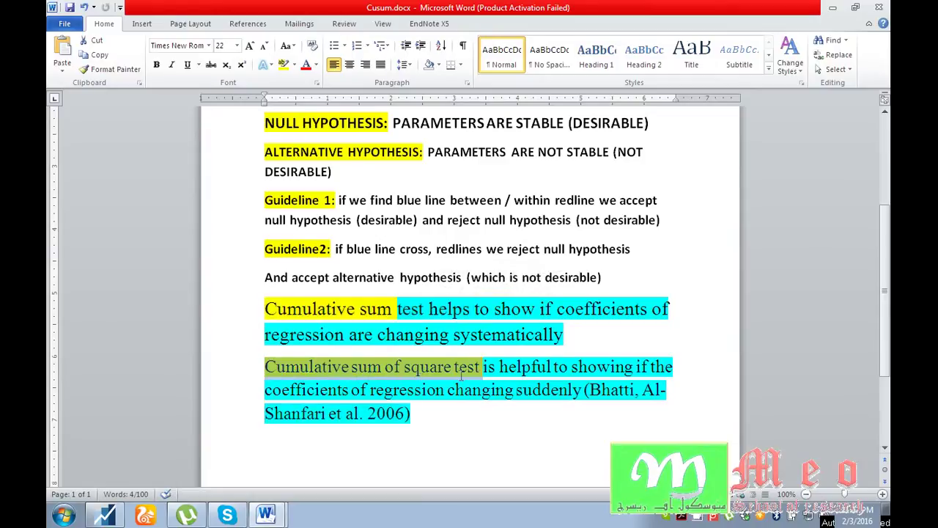
{"action": "left_click", "coordinate": [579, 443]}
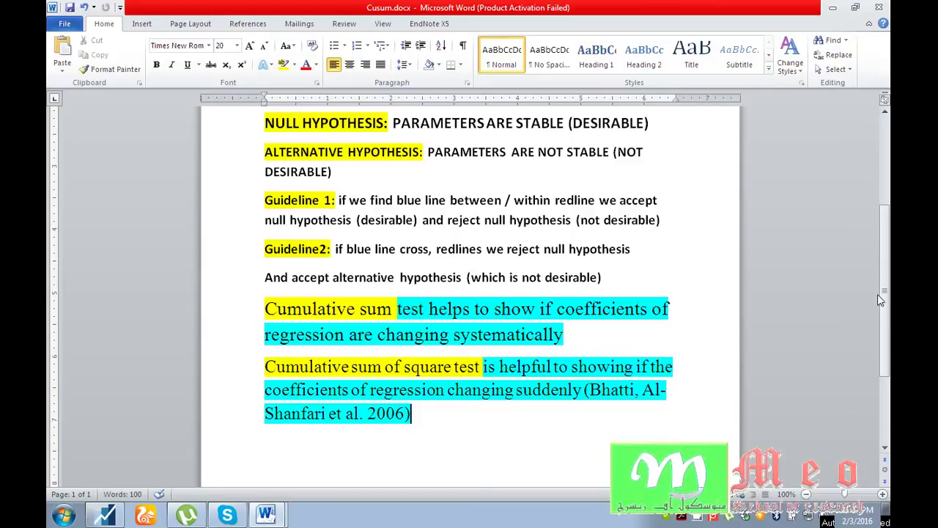
Examine the null and alternative hypotheses of the parameter stability test, including which one is desirable.
{"action": "scroll", "coordinate": [877, 294], "scroll_direction": "up", "scroll_amount": 3}
{"action": "scroll", "coordinate": [877, 294], "scroll_direction": "up", "scroll_amount": 1}
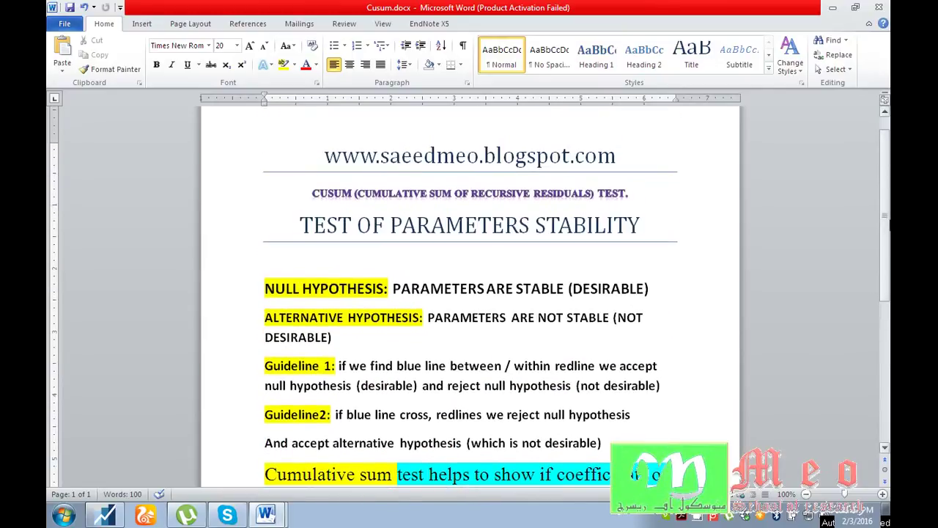
{"action": "left_click_drag", "start_coordinate": [267, 288], "coordinate": [565, 288]}
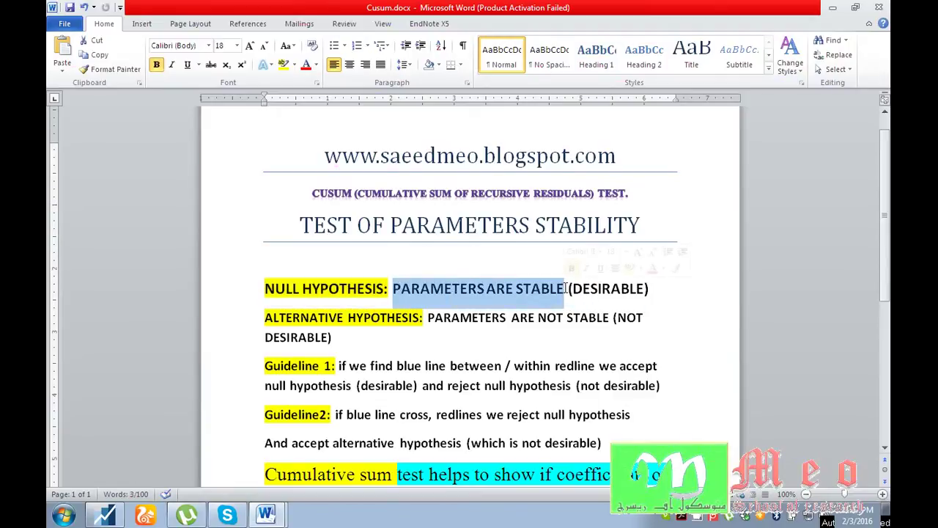
{"action": "left_click_drag", "start_coordinate": [568, 288], "coordinate": [650, 289]}
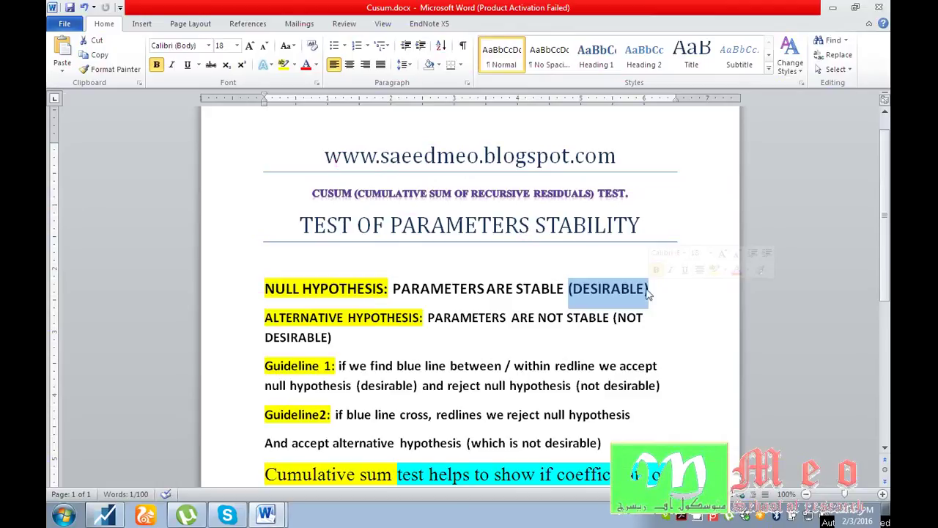
{"action": "left_click", "coordinate": [345, 318]}
{"action": "left_click_drag", "start_coordinate": [268, 317], "coordinate": [606, 330]}
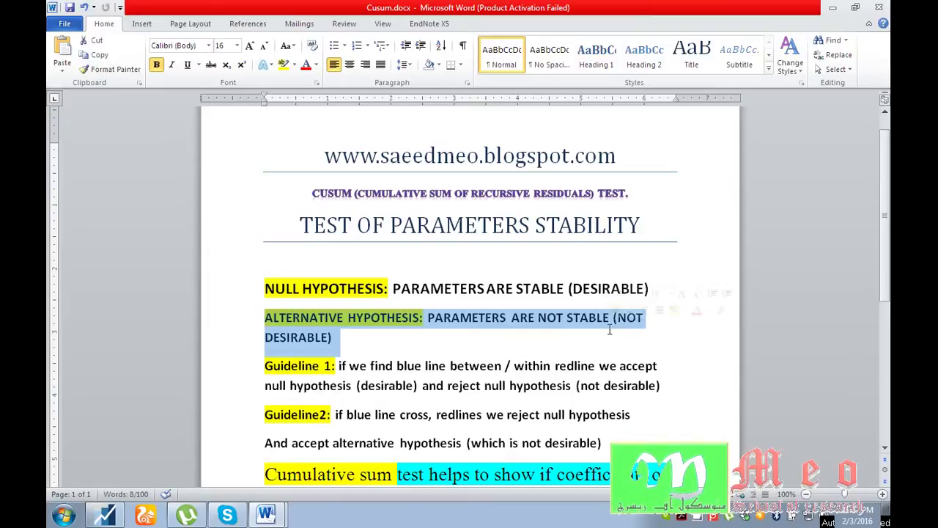
{"action": "left_click", "coordinate": [609, 331]}
Switch to new.docx and examine the CUSUM and CUSUMSQ charts on page 13.
{"action": "left_click_drag", "start_coordinate": [885, 308], "coordinate": [885, 352]}
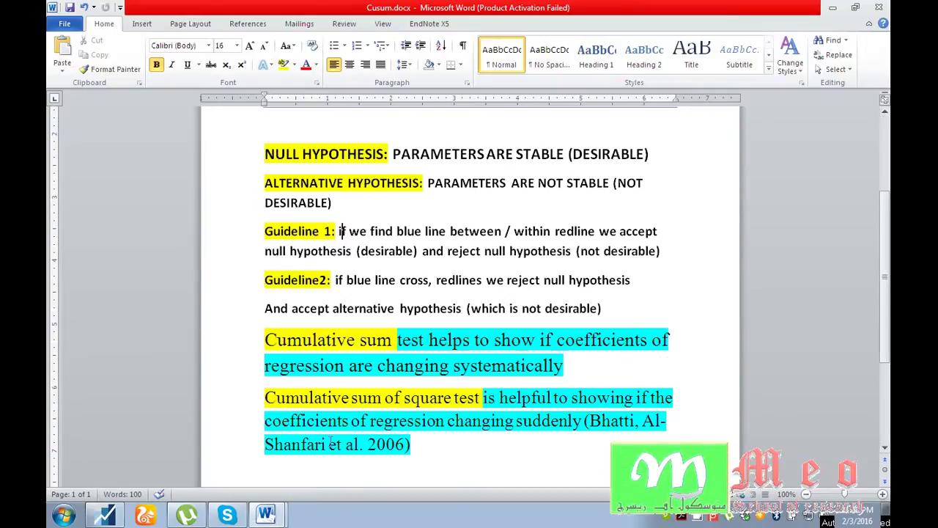
{"action": "mouse_move", "coordinate": [266, 513]}
{"action": "left_click", "coordinate": [268, 488]}
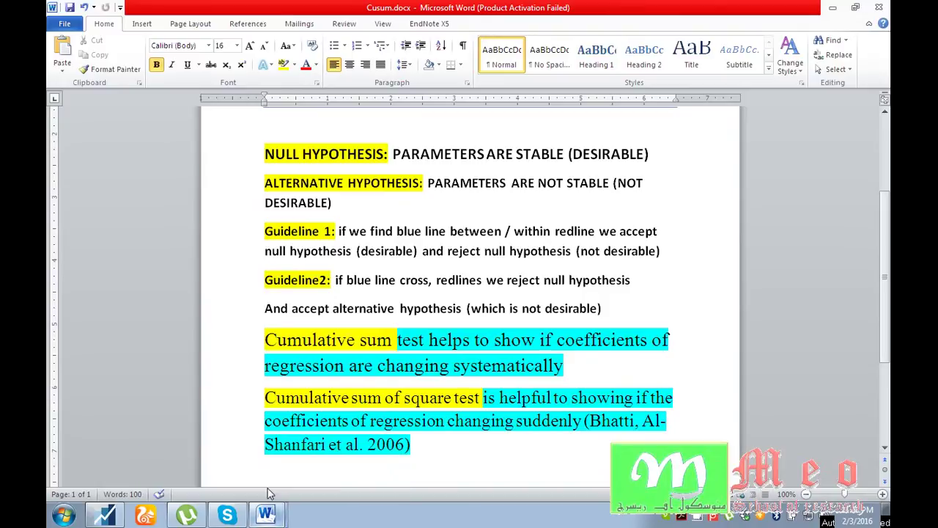
{"action": "left_click_drag", "start_coordinate": [885, 360], "coordinate": [885, 369]}
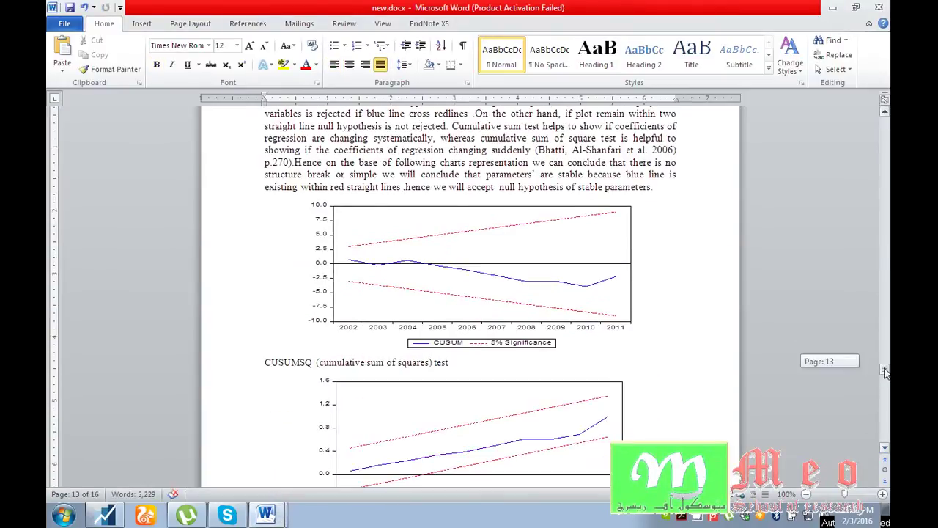
{"action": "left_click", "coordinate": [361, 232]}
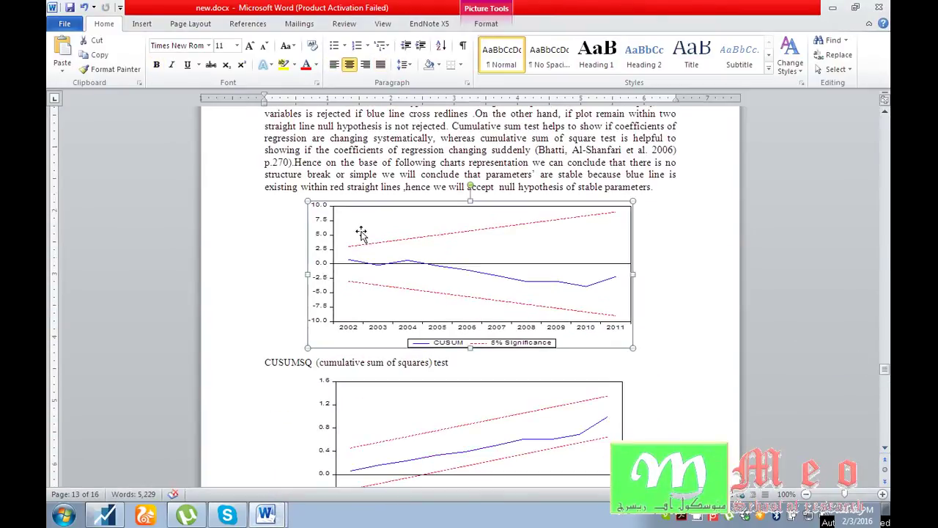
{"action": "left_click", "coordinate": [409, 404]}
{"action": "left_click", "coordinate": [425, 245]}
Return to Cusum.docx and reread the null and alternative hypotheses on parameter stability.
{"action": "left_click", "coordinate": [266, 515]}
{"action": "left_click", "coordinate": [261, 465]}
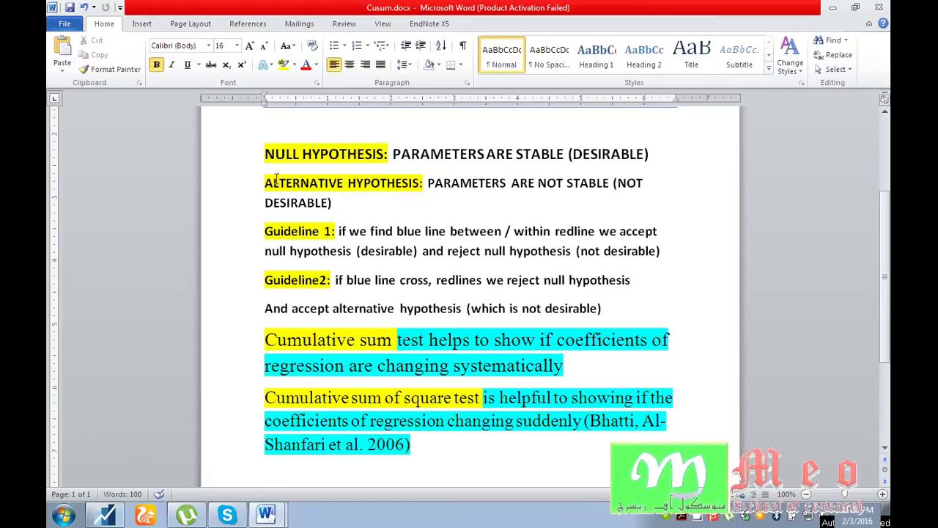
{"action": "left_click_drag", "start_coordinate": [267, 161], "coordinate": [655, 147]}
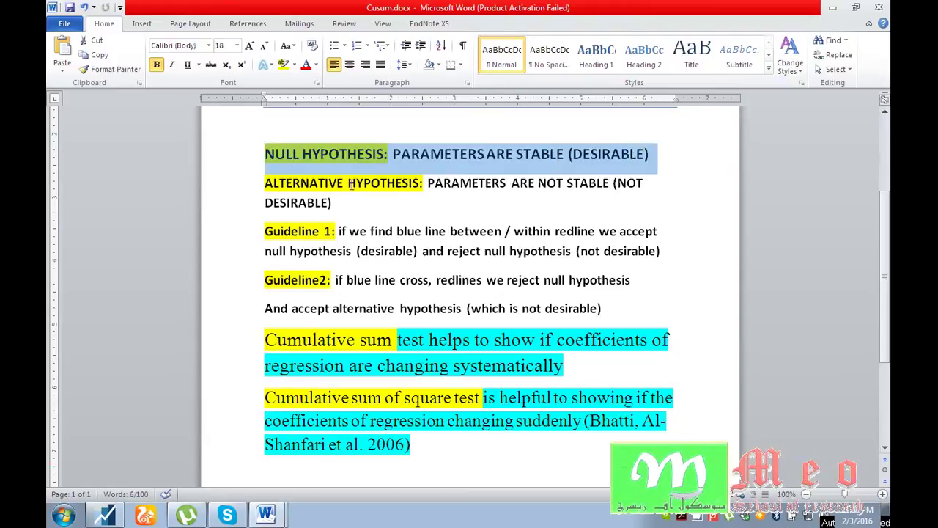
{"action": "left_click_drag", "start_coordinate": [266, 184], "coordinate": [632, 198]}
{"action": "left_click", "coordinate": [512, 147]}
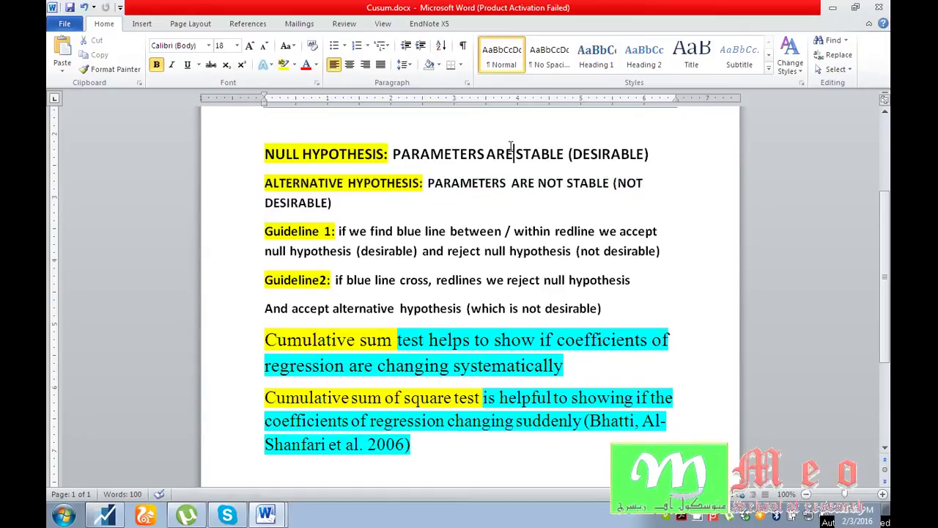
{"action": "left_click_drag", "start_coordinate": [393, 151], "coordinate": [547, 144]}
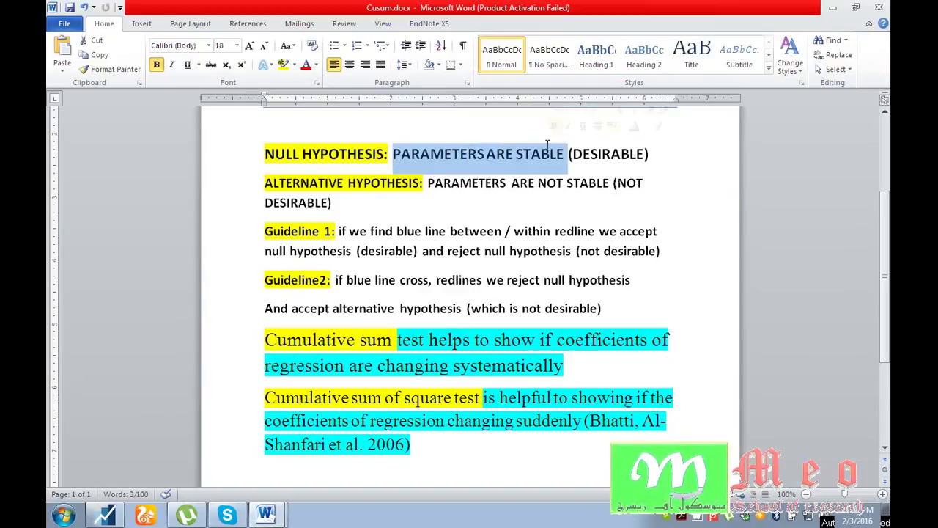
{"action": "left_click_drag", "start_coordinate": [265, 150], "coordinate": [595, 154]}
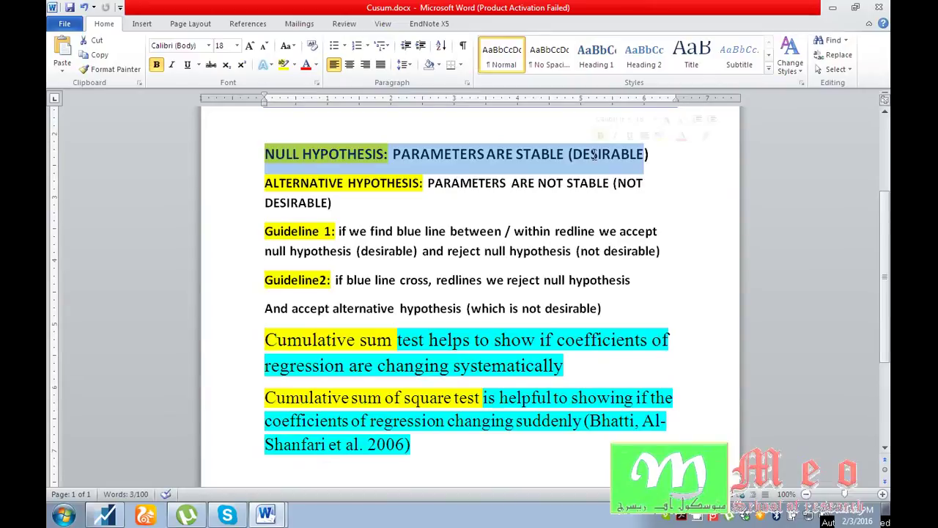
{"action": "left_click", "coordinate": [393, 231]}
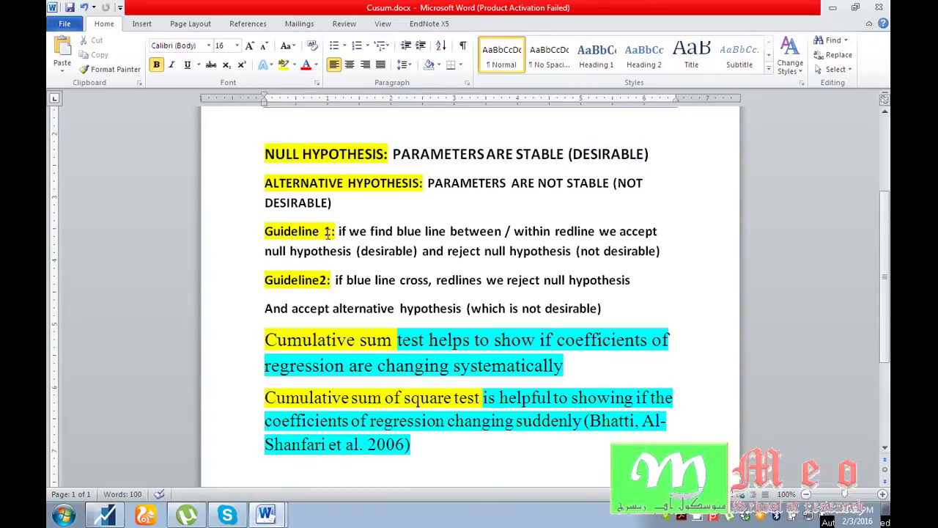
Compare Guideline 1 about the blue line in Cusum.docx with the charts in new.docx, ending back in Cusum.docx.
{"action": "left_click_drag", "start_coordinate": [336, 231], "coordinate": [504, 232]}
{"action": "left_click", "coordinate": [266, 516]}
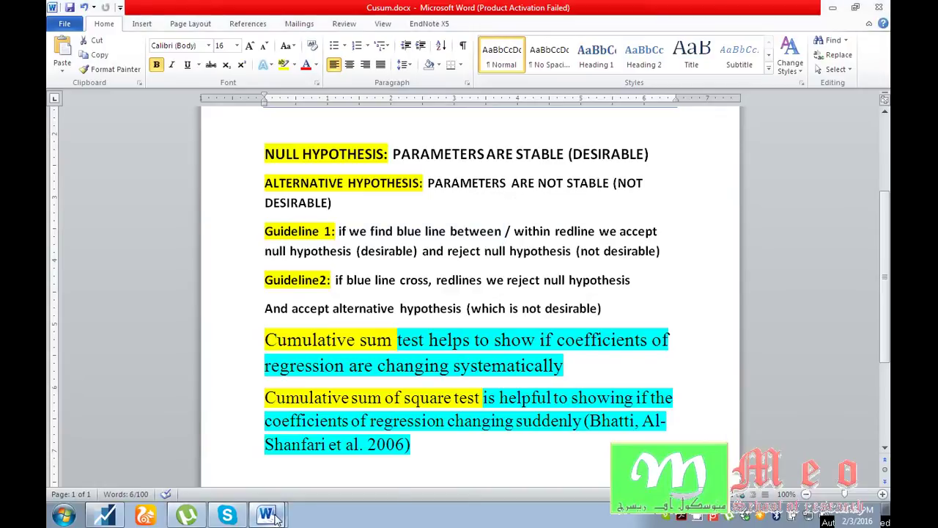
{"action": "left_click", "coordinate": [267, 482]}
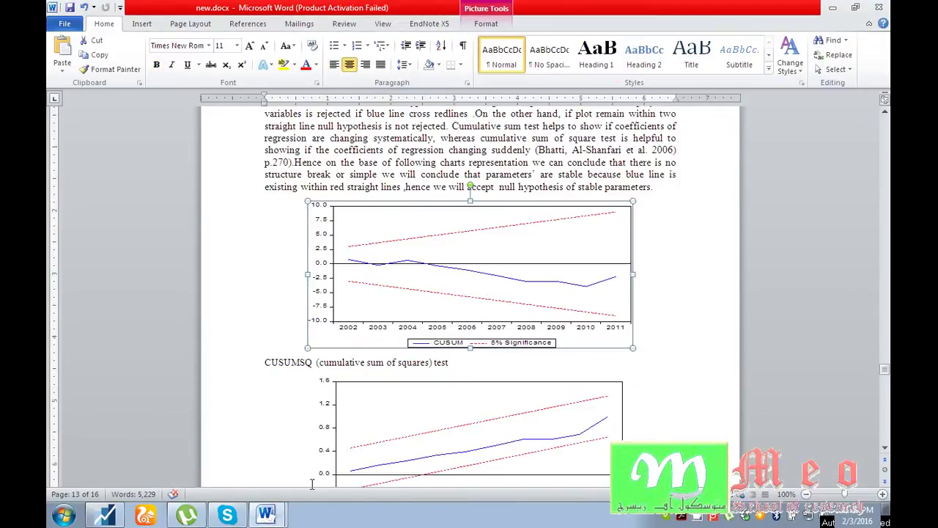
{"action": "left_click", "coordinate": [267, 516]}
{"action": "left_click", "coordinate": [294, 465]}
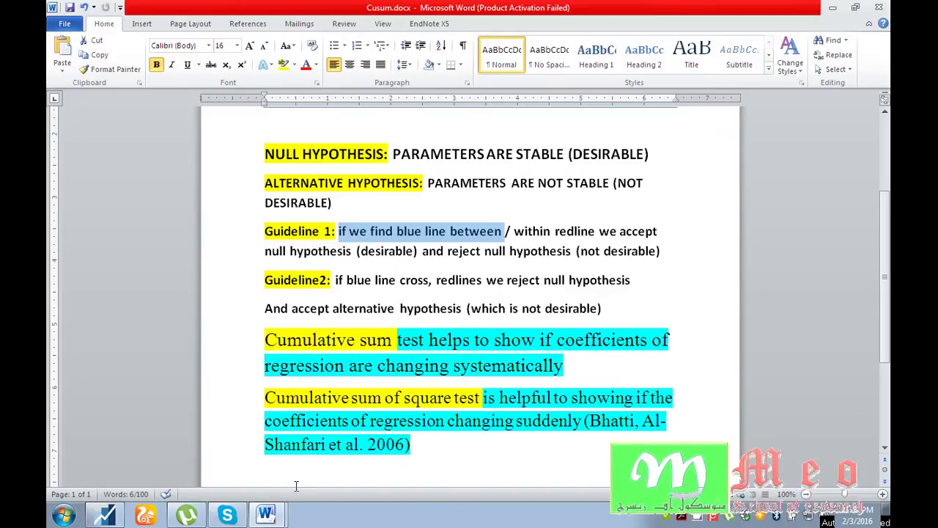
{"action": "left_click", "coordinate": [265, 514]}
{"action": "left_click", "coordinate": [287, 484]}
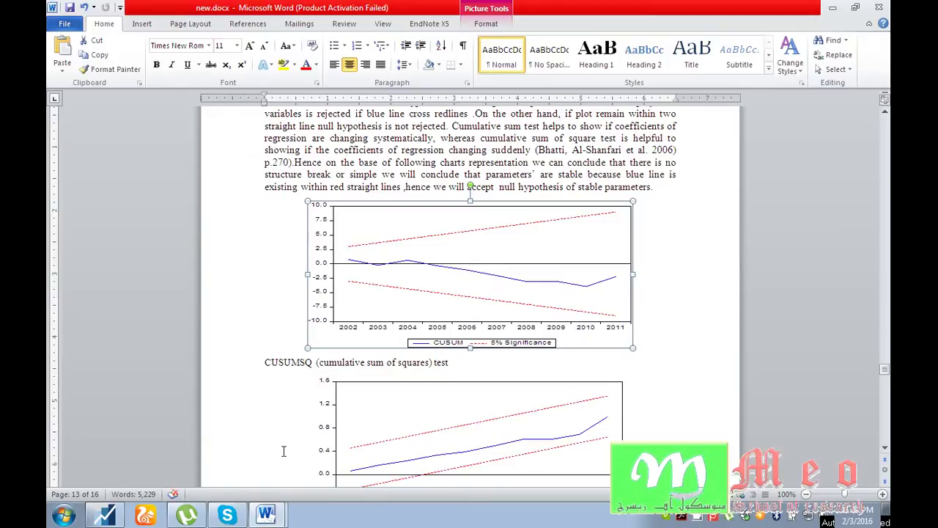
{"action": "left_click", "coordinate": [265, 515]}
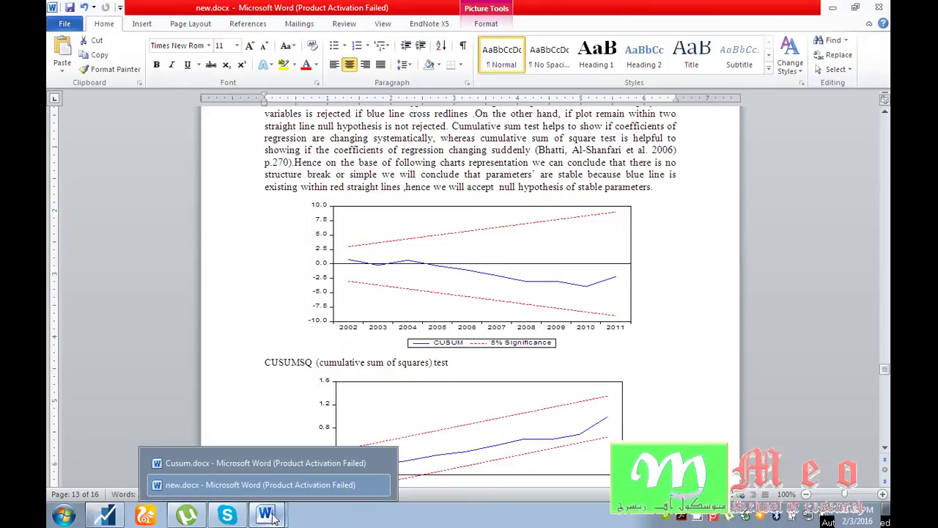
{"action": "left_click", "coordinate": [294, 460]}
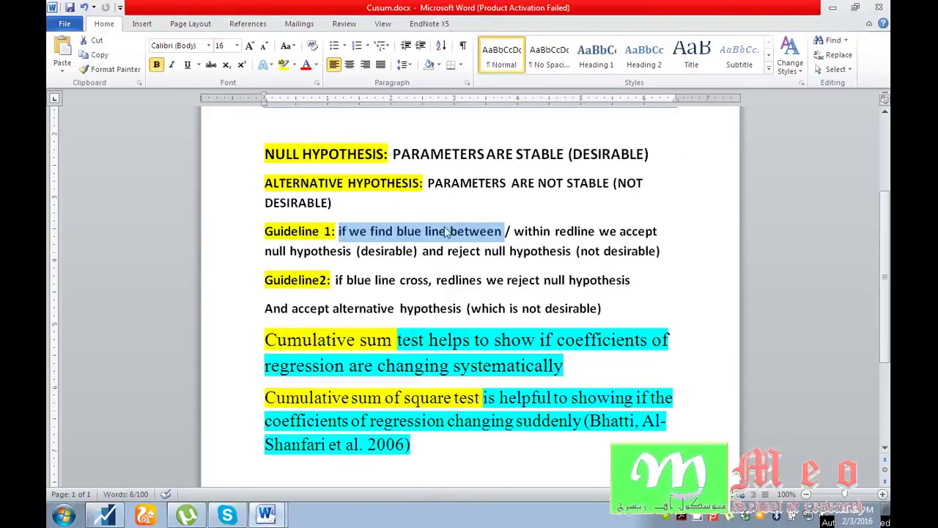
Reread the null hypothesis and Guideline2 on the blue line crossing the redlines in Cusum.docx, and compare them with the charts in new.docx.
{"action": "left_click", "coordinate": [396, 232]}
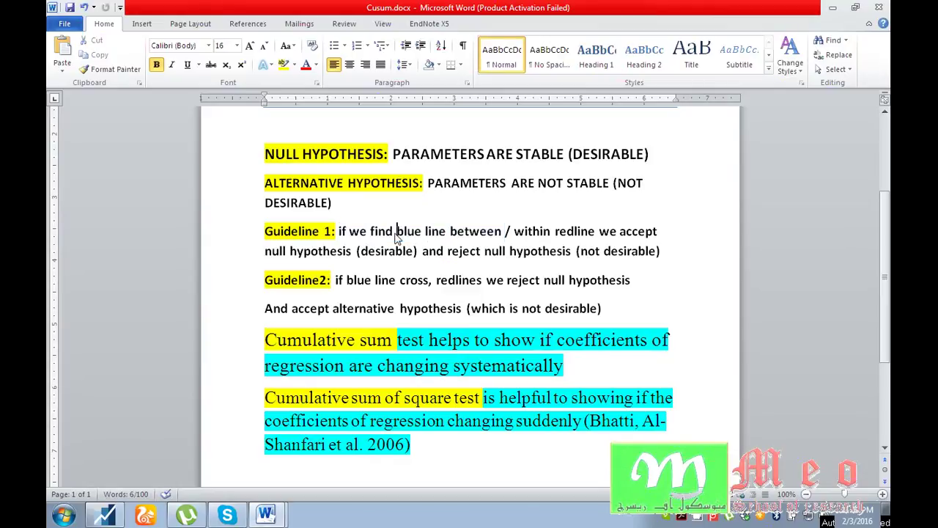
{"action": "left_click_drag", "start_coordinate": [266, 153], "coordinate": [508, 158]}
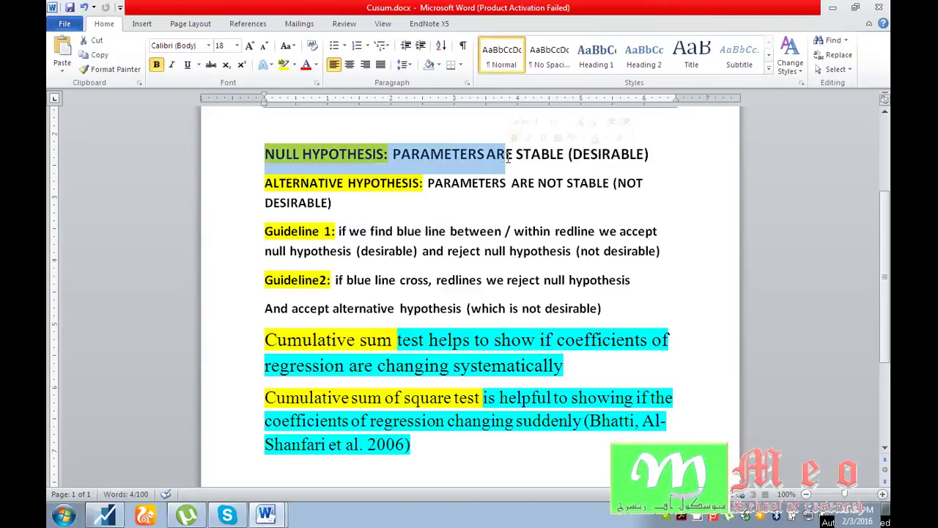
{"action": "left_click", "coordinate": [453, 251]}
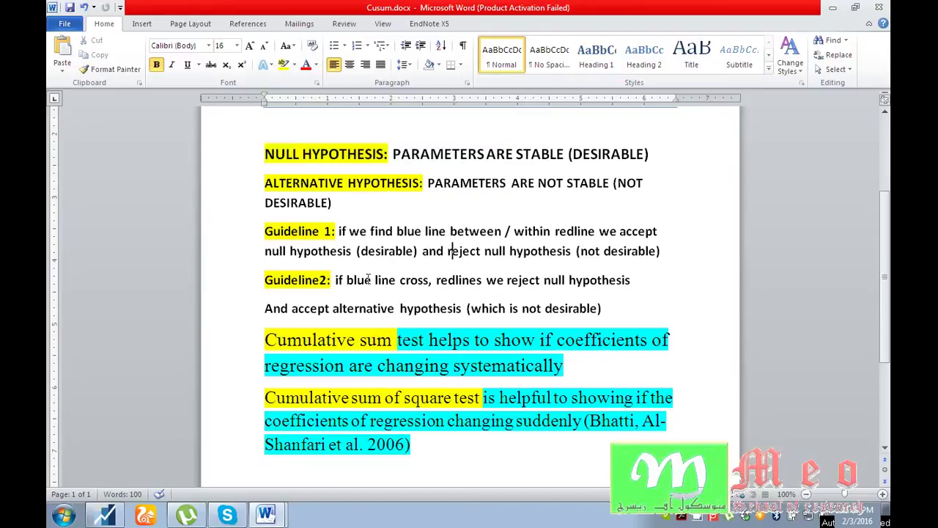
{"action": "left_click_drag", "start_coordinate": [335, 280], "coordinate": [476, 291]}
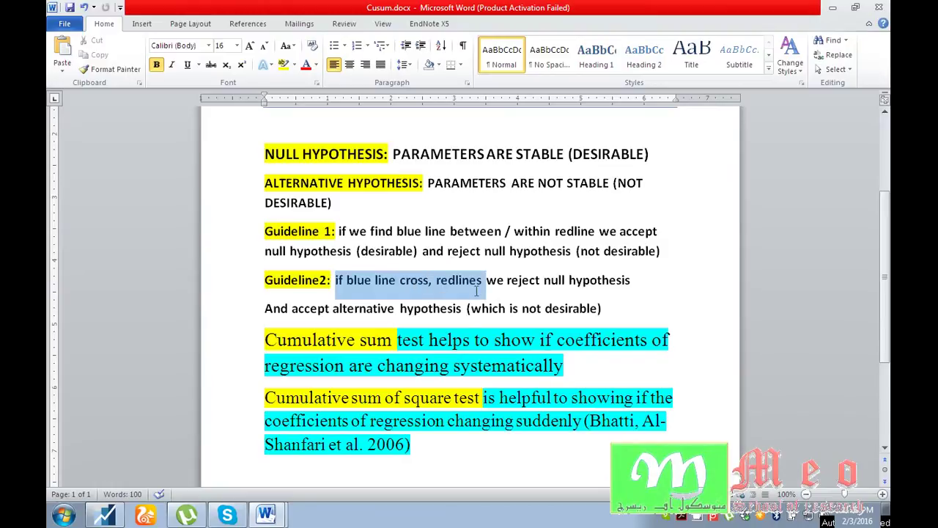
{"action": "left_click", "coordinate": [284, 504]}
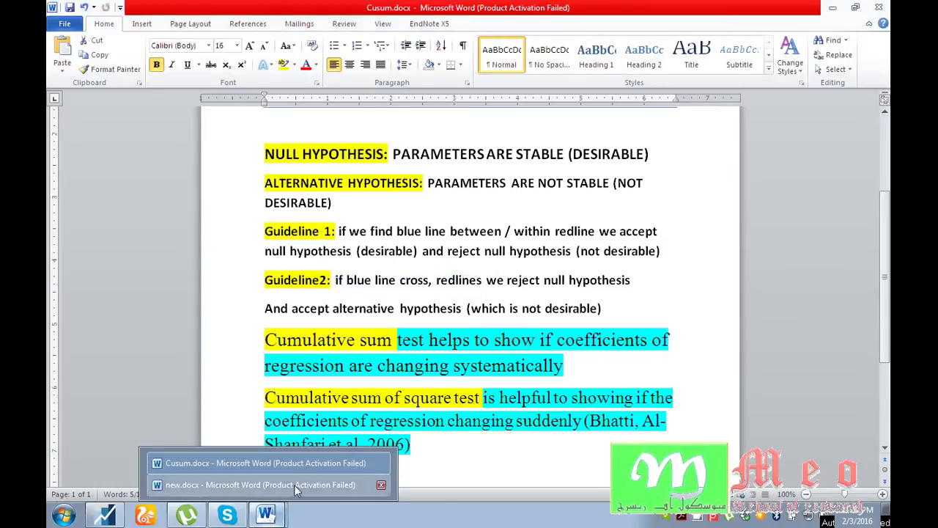
{"action": "left_click", "coordinate": [294, 484]}
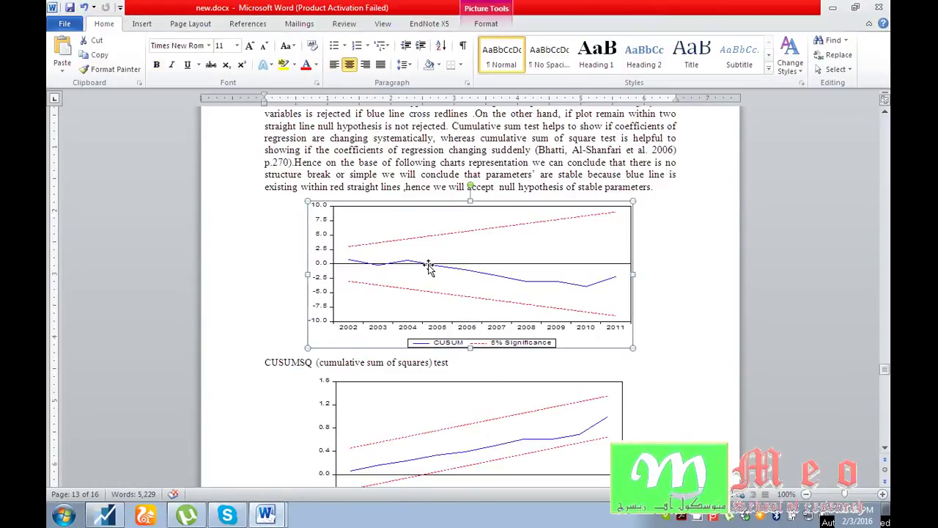
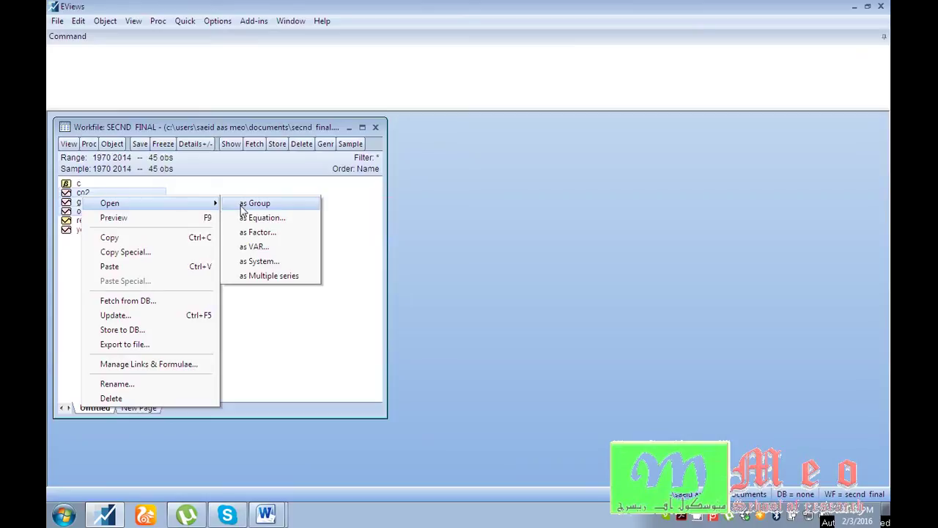
Estimate an ARDL equation in EViews for CO2 on GDP and OIL with maximum lags of 7 for both dependent variable and regressors.
{"action": "left_click", "coordinate": [247, 217]}
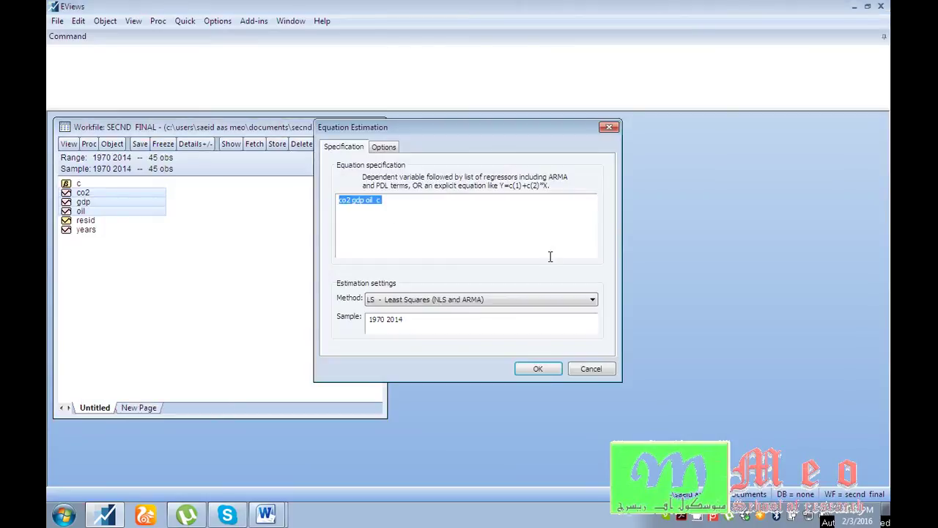
{"action": "left_click", "coordinate": [506, 301]}
{"action": "left_click", "coordinate": [423, 466]}
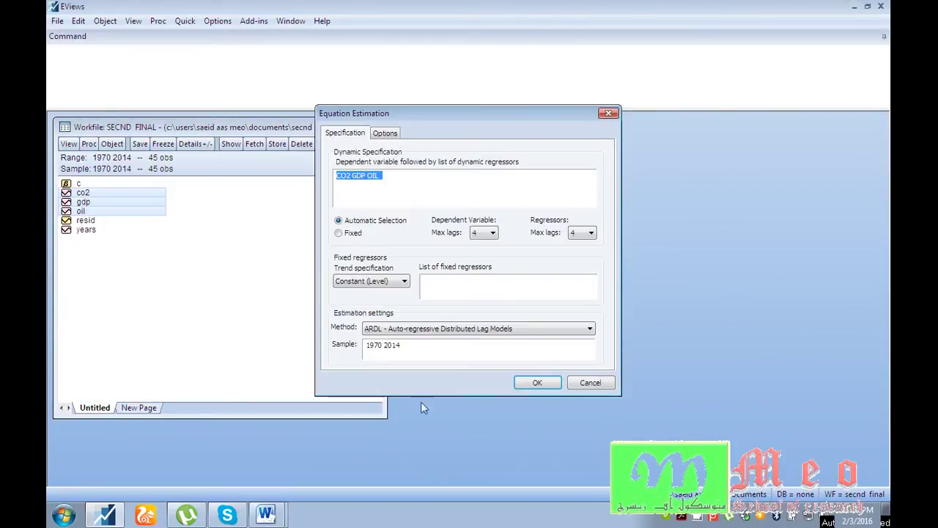
{"action": "left_click", "coordinate": [493, 232]}
{"action": "left_click", "coordinate": [477, 297]}
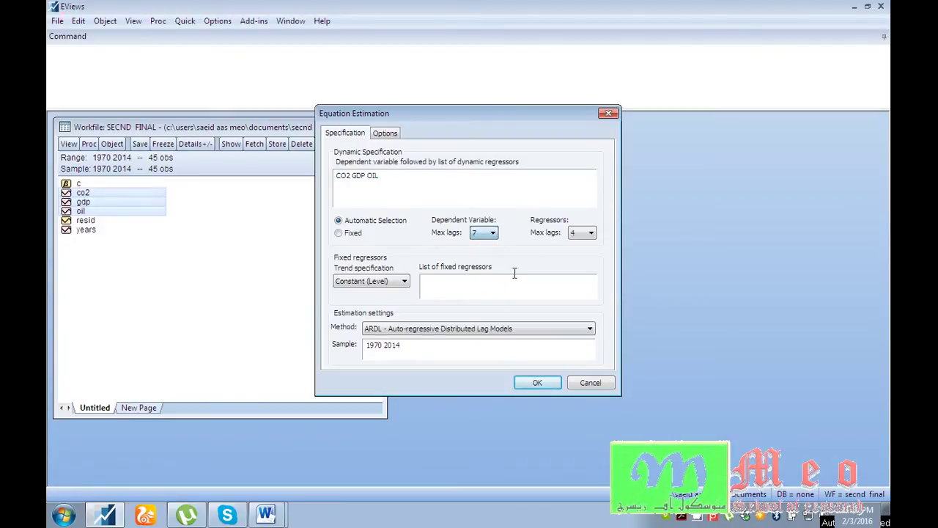
{"action": "left_click", "coordinate": [593, 232]}
{"action": "left_click", "coordinate": [574, 305]}
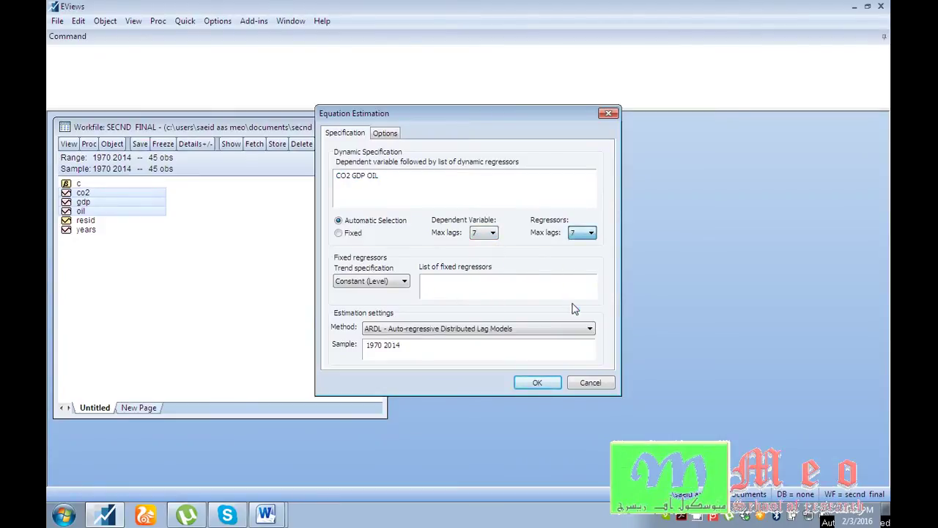
{"action": "left_click", "coordinate": [535, 383]}
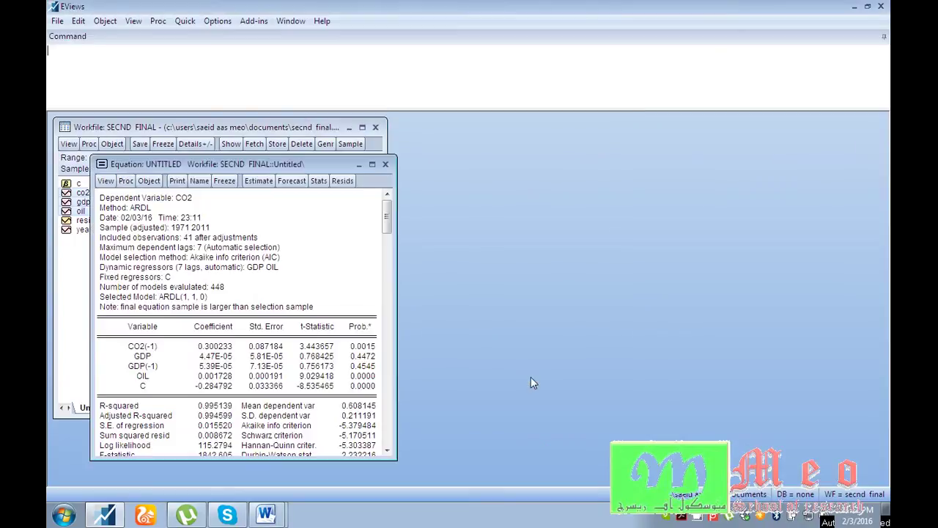
{"action": "left_click", "coordinate": [371, 164]}
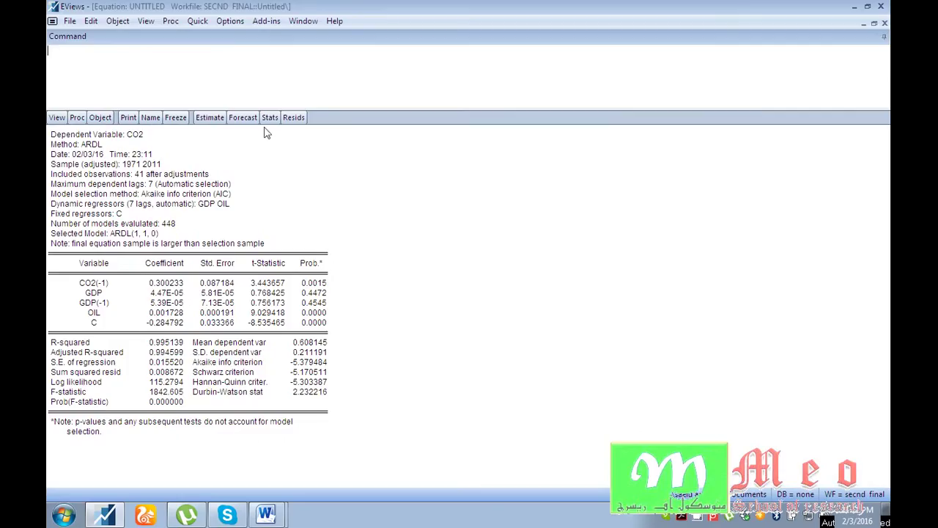
Run the Bounds Test on the estimated ARDL equation.
{"action": "left_click", "coordinate": [57, 119]}
{"action": "mouse_move", "coordinate": [93, 258]}
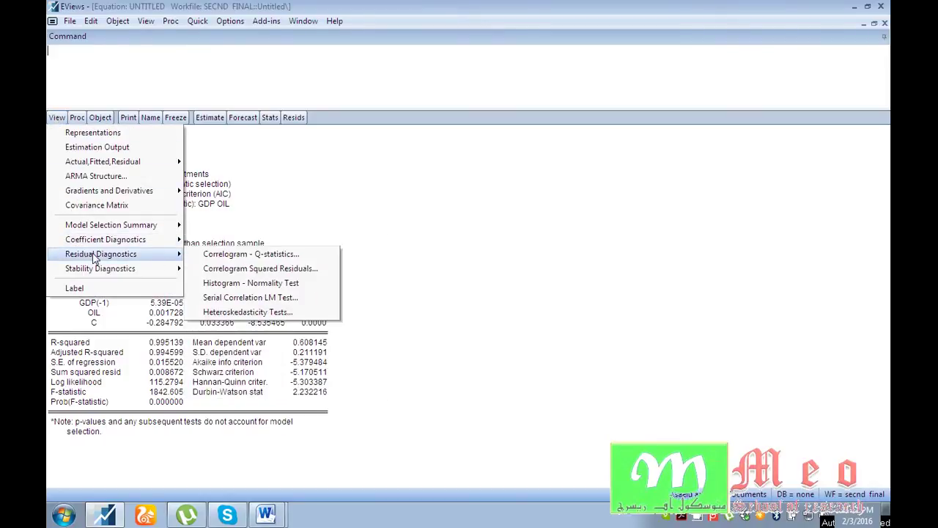
{"action": "mouse_move", "coordinate": [163, 243]}
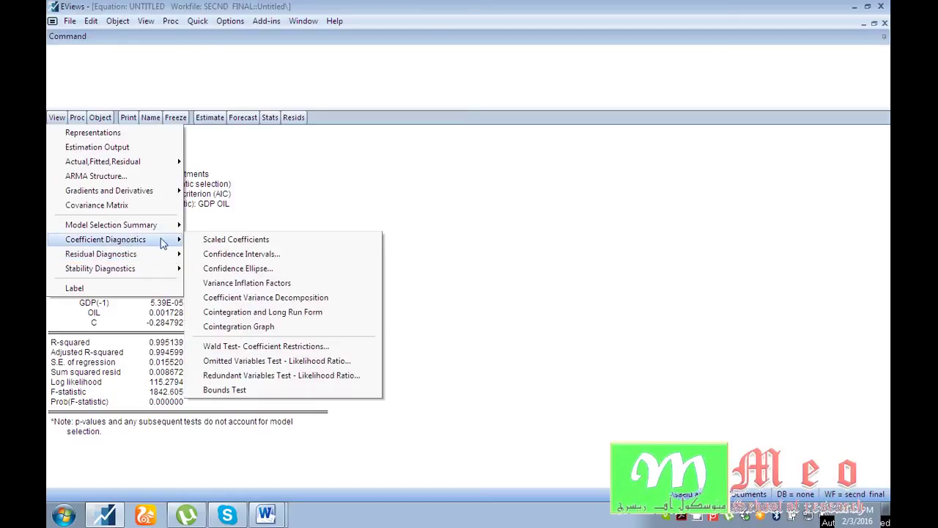
{"action": "left_click", "coordinate": [214, 390]}
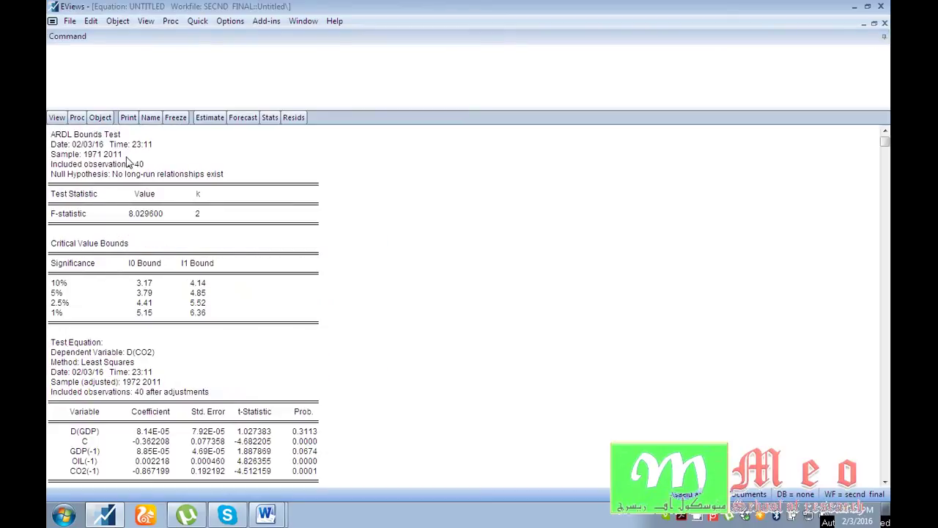
Display the equation's Cointegration and Long Run Form, and restore its window to sit beside the workfile.
{"action": "left_click", "coordinate": [57, 120]}
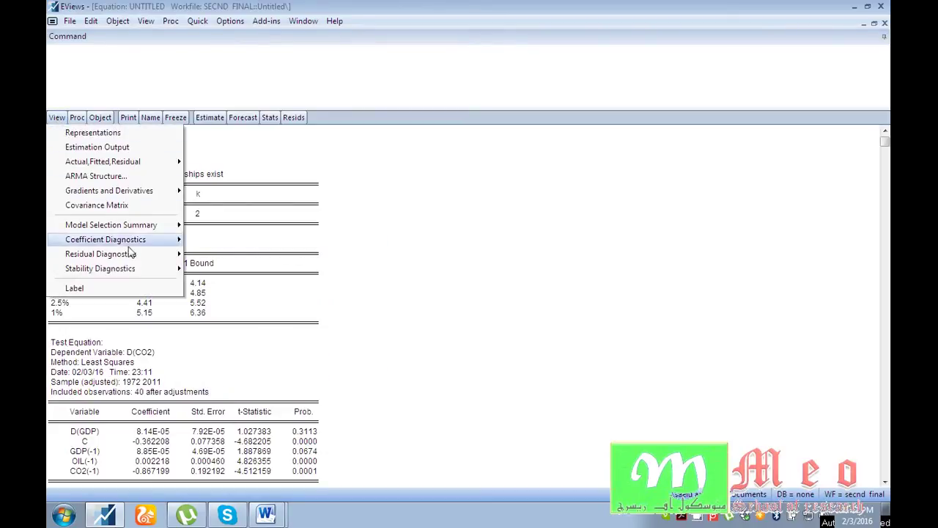
{"action": "mouse_move", "coordinate": [145, 255]}
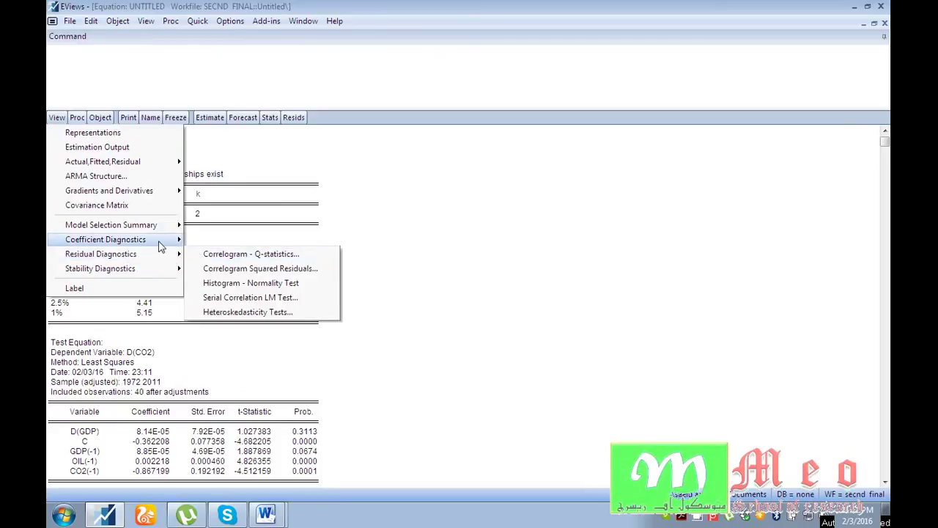
{"action": "mouse_move", "coordinate": [162, 242]}
{"action": "left_click", "coordinate": [253, 314]}
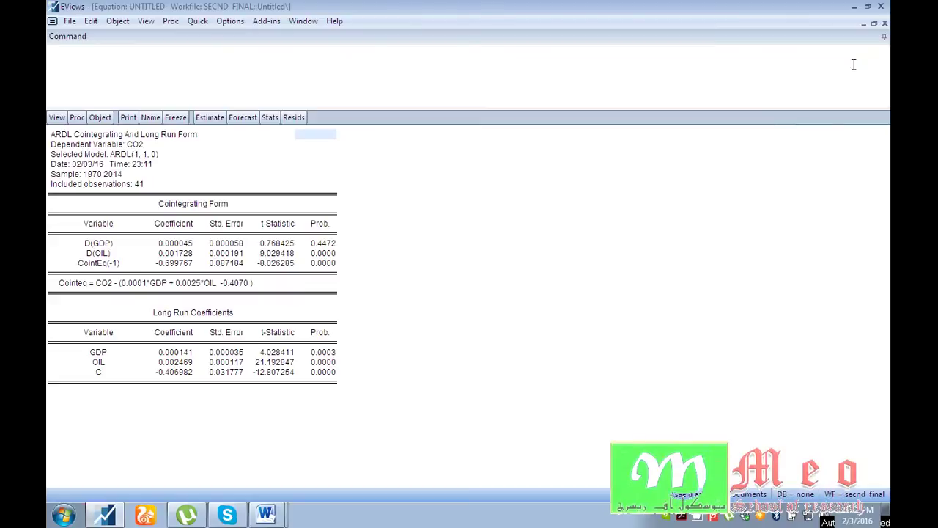
{"action": "left_click", "coordinate": [875, 25]}
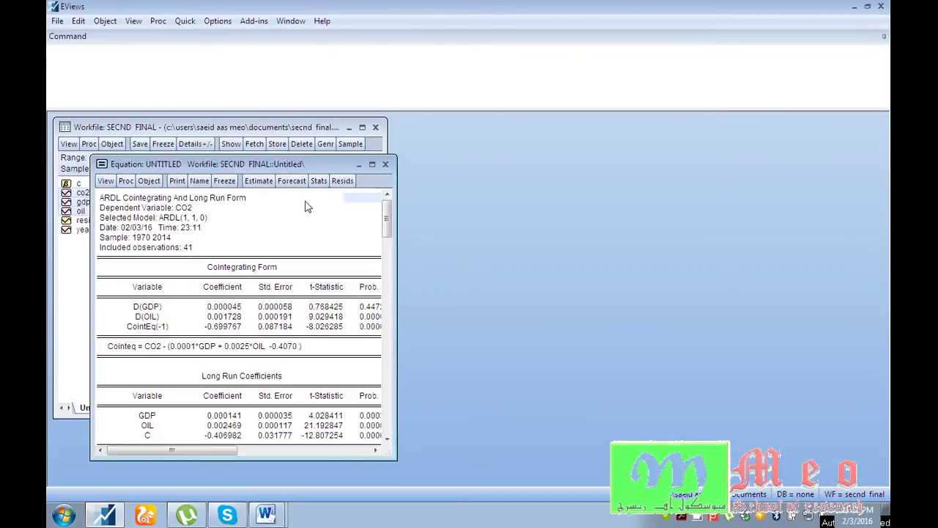
{"action": "left_click_drag", "start_coordinate": [311, 164], "coordinate": [656, 116]}
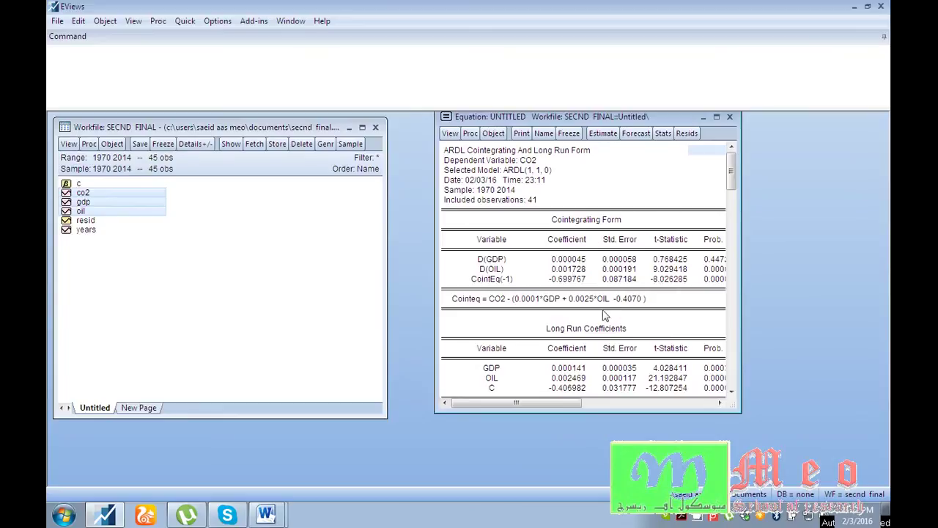
Return to the ARDL estimation output, freeze it as a table named ardl, and move the table clear of the workfile.
{"action": "left_click", "coordinate": [602, 133]}
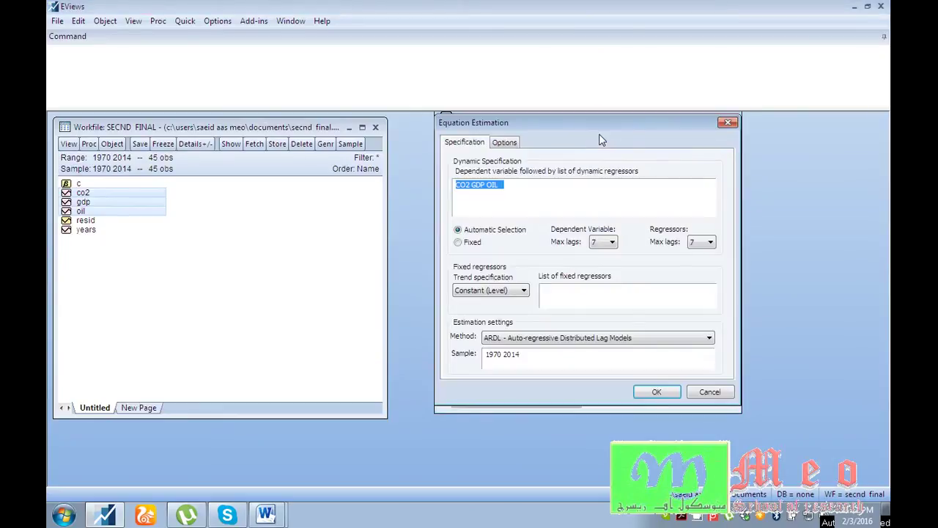
{"action": "left_click", "coordinate": [710, 392]}
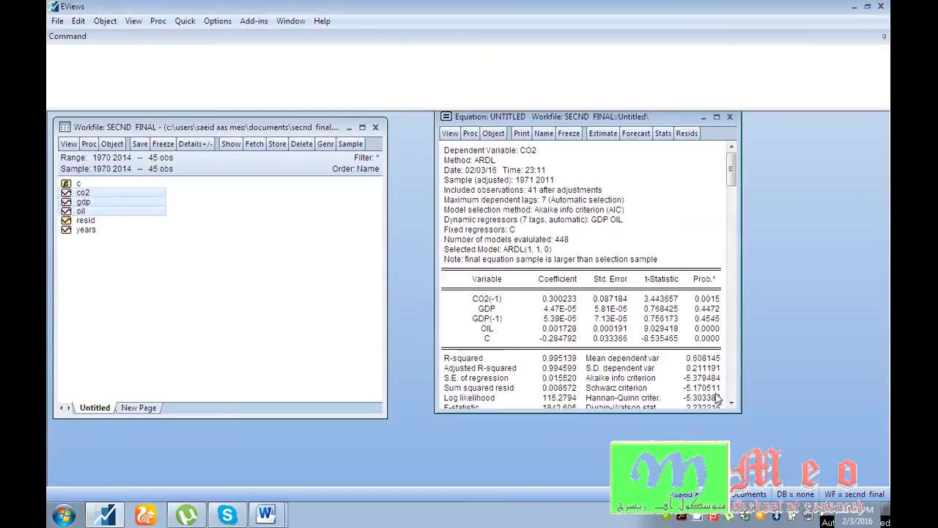
{"action": "left_click", "coordinate": [569, 135]}
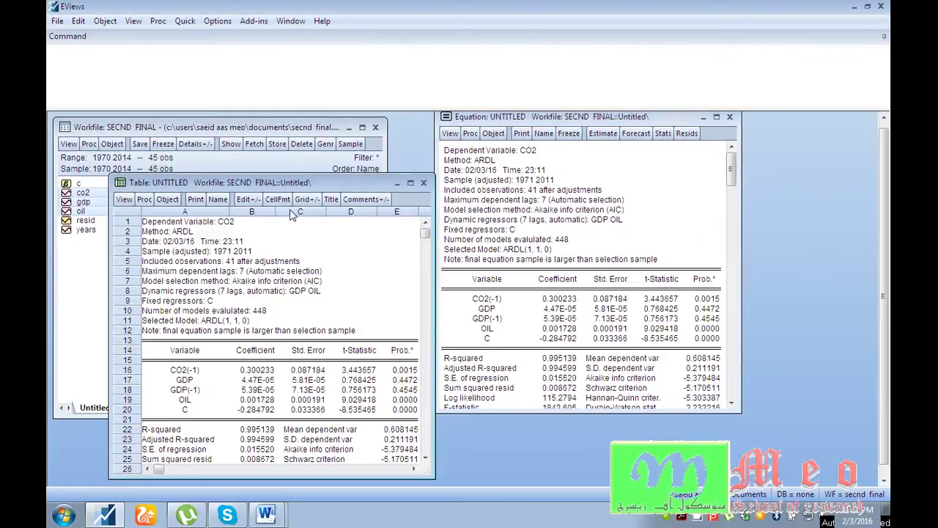
{"action": "left_click", "coordinate": [218, 200]}
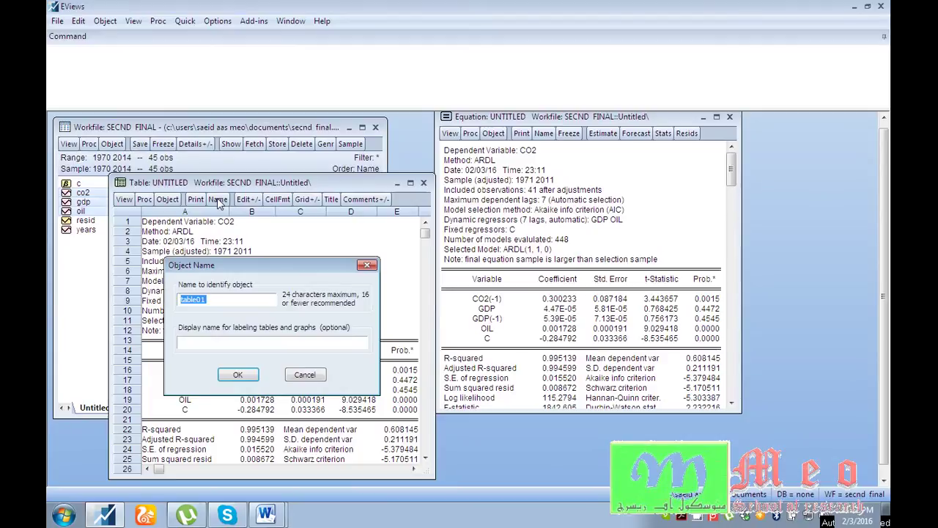
{"action": "type", "text": "ardl"}
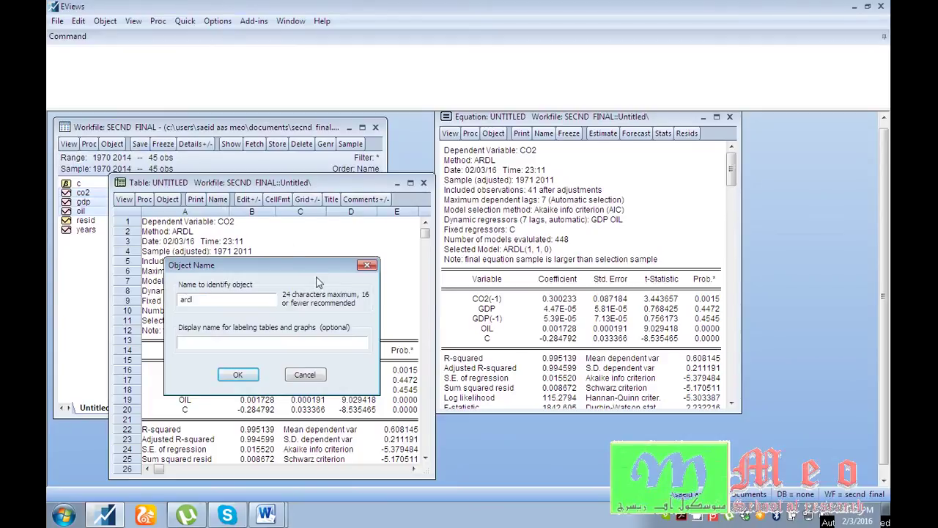
{"action": "left_click", "coordinate": [239, 375]}
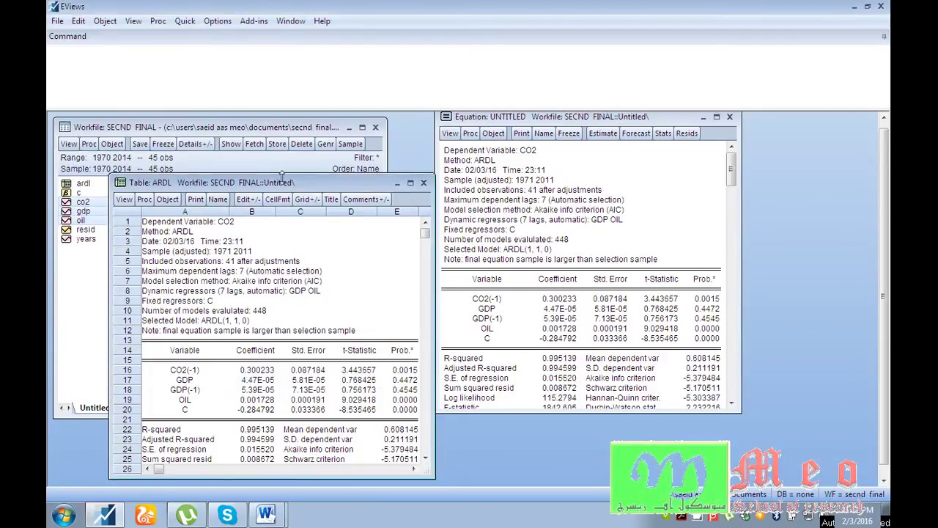
{"action": "left_click_drag", "start_coordinate": [281, 185], "coordinate": [676, 137]}
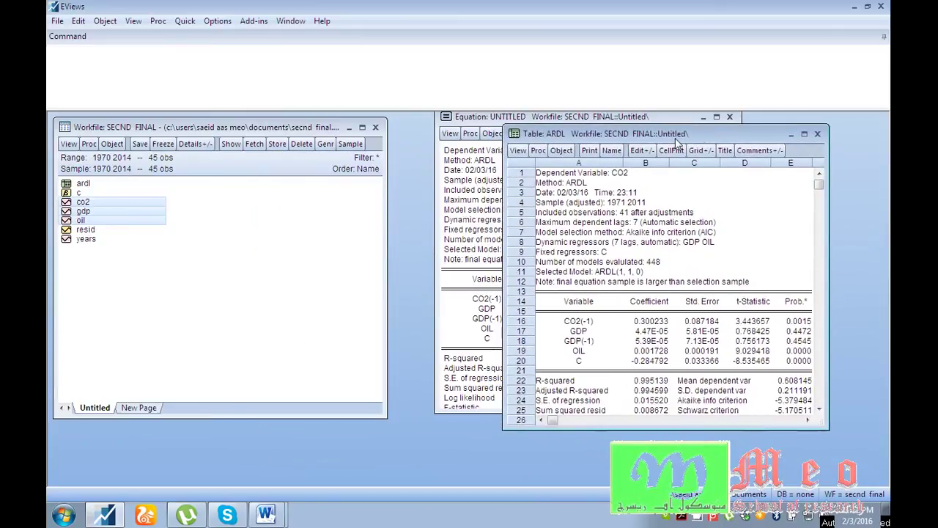
Move the equation window away from the ardl table and display the equation's Representations.
{"action": "left_click_drag", "start_coordinate": [474, 119], "coordinate": [197, 139]}
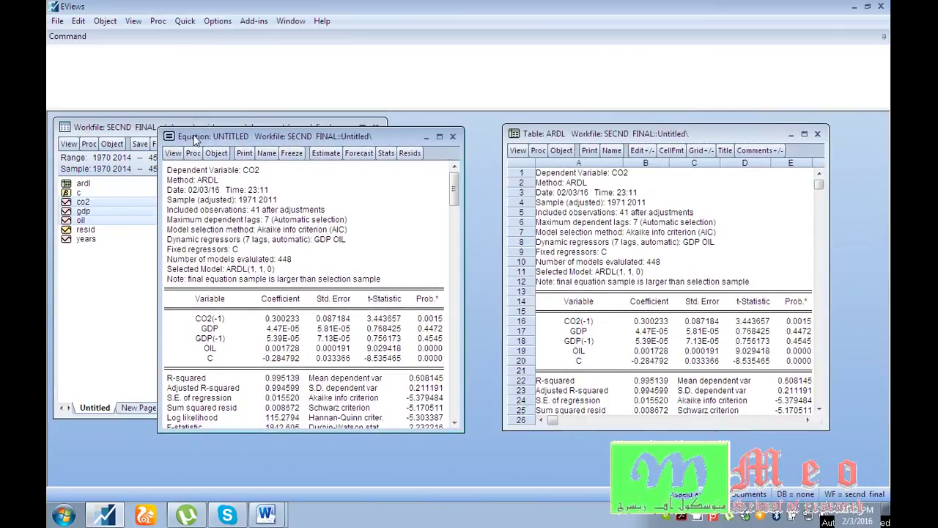
{"action": "left_click", "coordinate": [173, 152]}
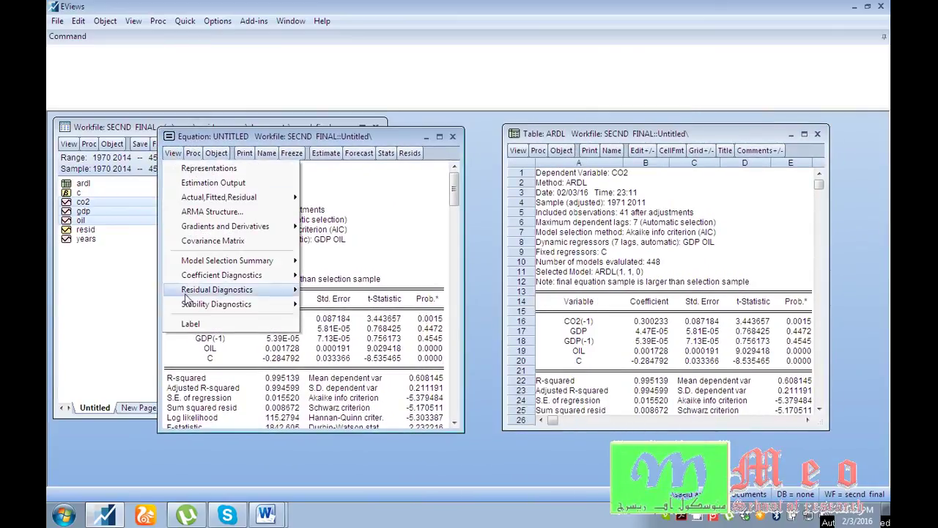
{"action": "mouse_move", "coordinate": [196, 308]}
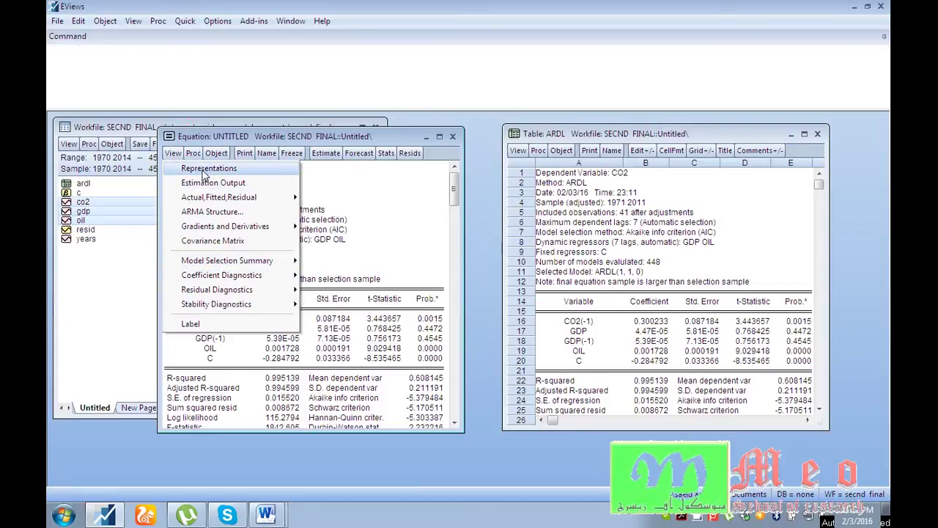
{"action": "left_click", "coordinate": [198, 171]}
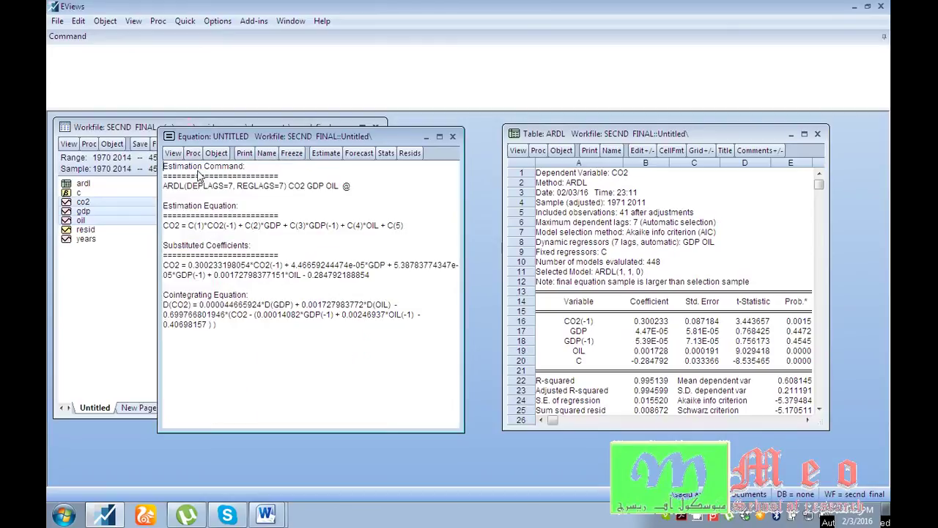
Copy the Estimation Equation line, CO2 = C(1)*CO2(-1) + C(2)*GDP + C(3)*GDP(-1) + C(4)*OIL + C(5), from the equation's Representations.
{"action": "left_click_drag", "start_coordinate": [421, 225], "coordinate": [166, 229]}
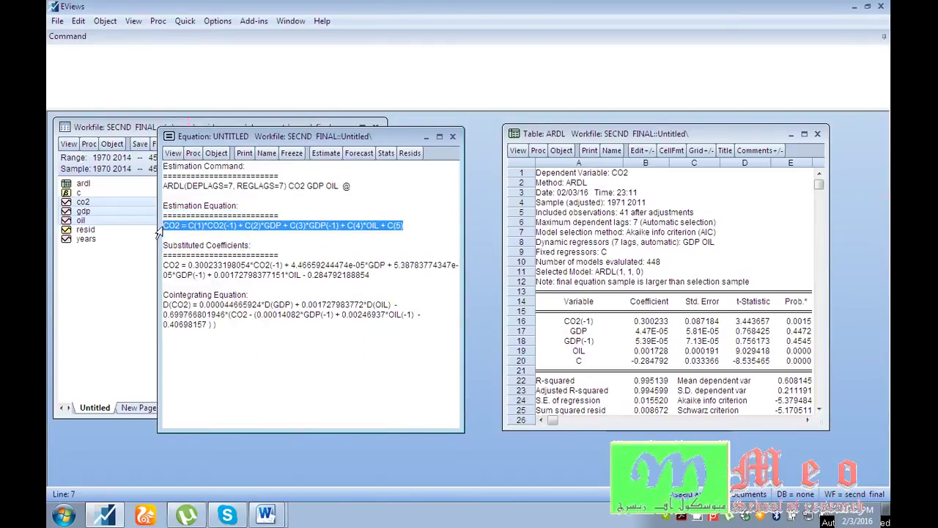
{"action": "right_click", "coordinate": [181, 229]}
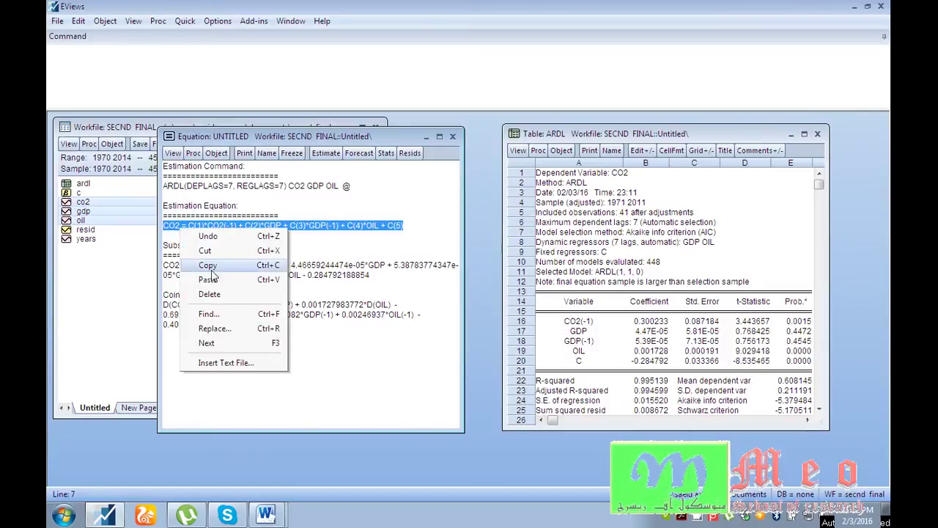
{"action": "left_click", "coordinate": [208, 266]}
Re-estimate the equation with LS - Least Squares (NLS and ARMA), replacing the specification with the copied explicit equation.
{"action": "left_click", "coordinate": [327, 156]}
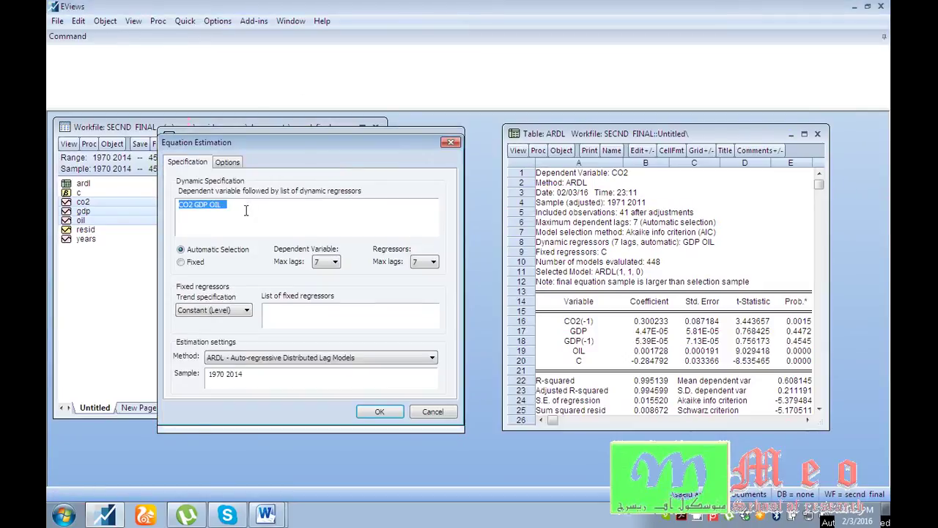
{"action": "left_click", "coordinate": [327, 362]}
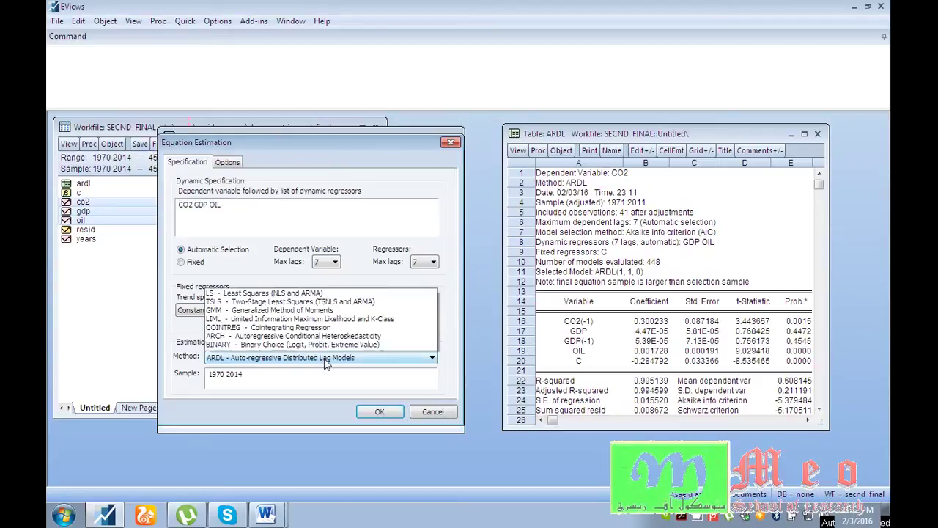
{"action": "left_click", "coordinate": [257, 192]}
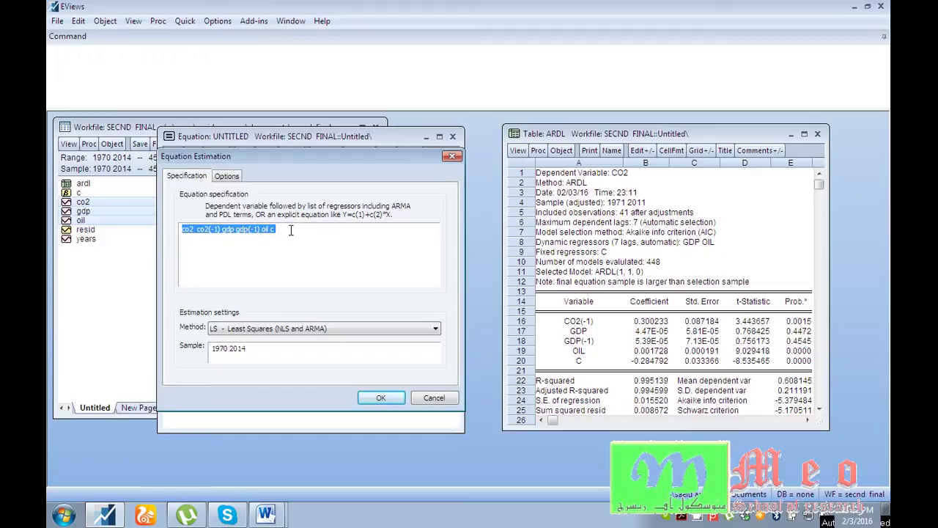
{"action": "key", "text": "ctrl+v"}
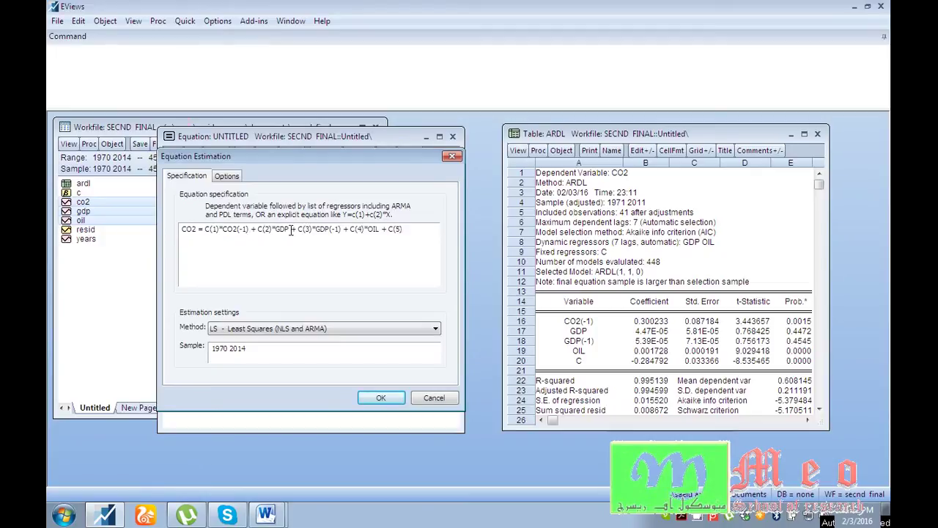
{"action": "left_click", "coordinate": [384, 399]}
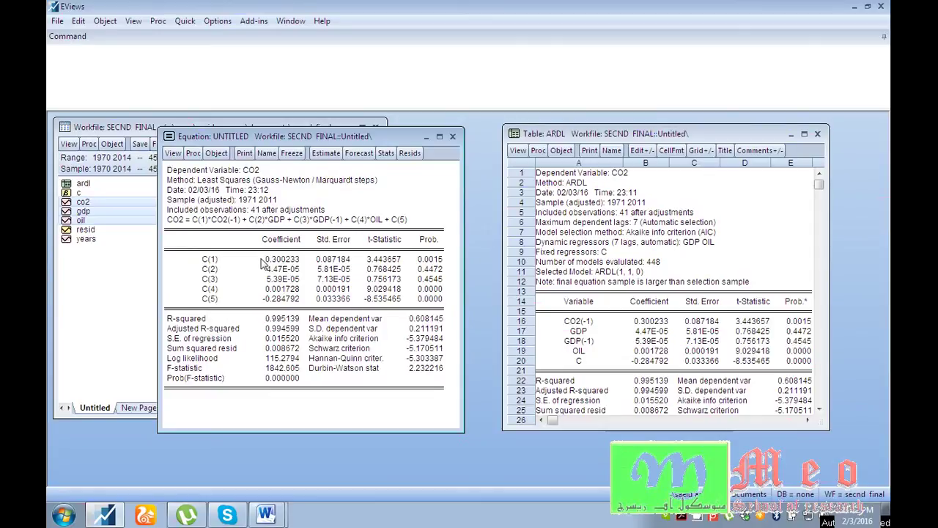
Compare the least squares coefficients C(1) and C(5) with the CO2(-1) and C coefficients in the ardl table.
{"action": "left_click", "coordinate": [215, 230]}
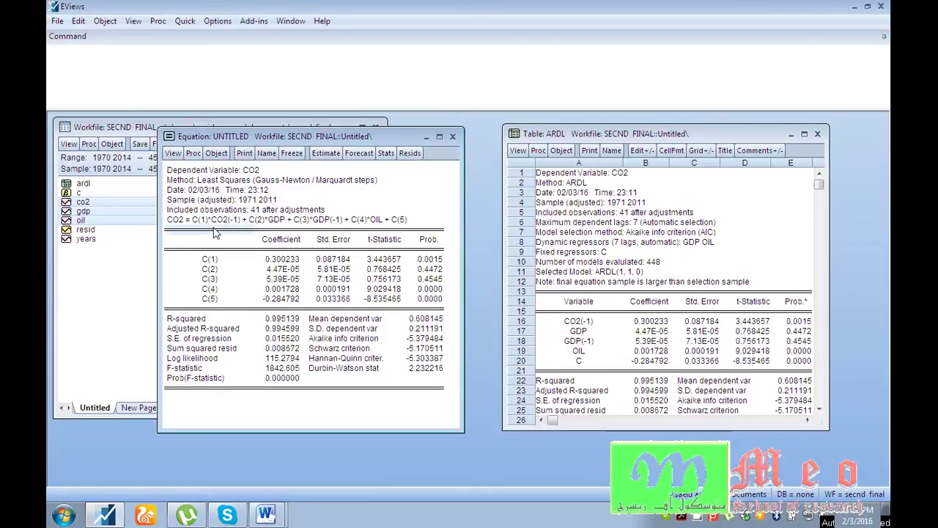
{"action": "left_click", "coordinate": [230, 264]}
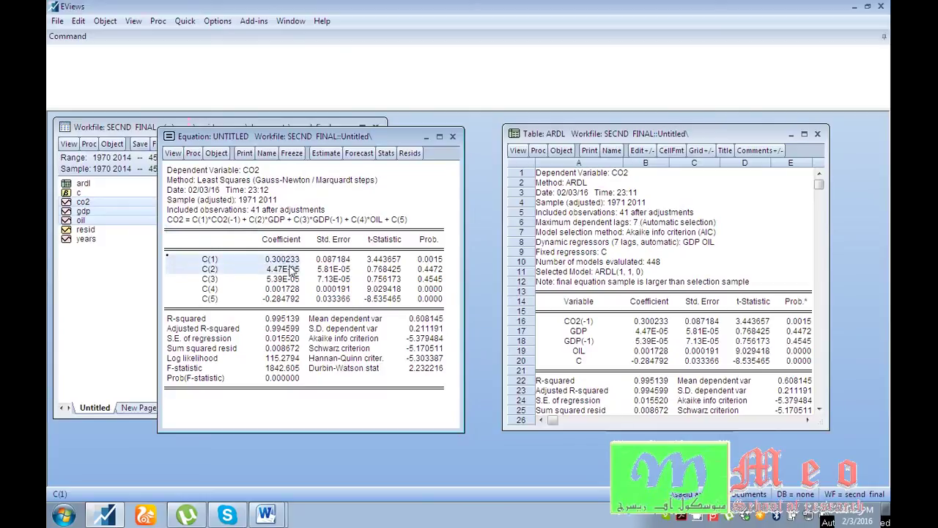
{"action": "left_click", "coordinate": [576, 323]}
{"action": "left_click_drag", "start_coordinate": [660, 323], "coordinate": [659, 322]}
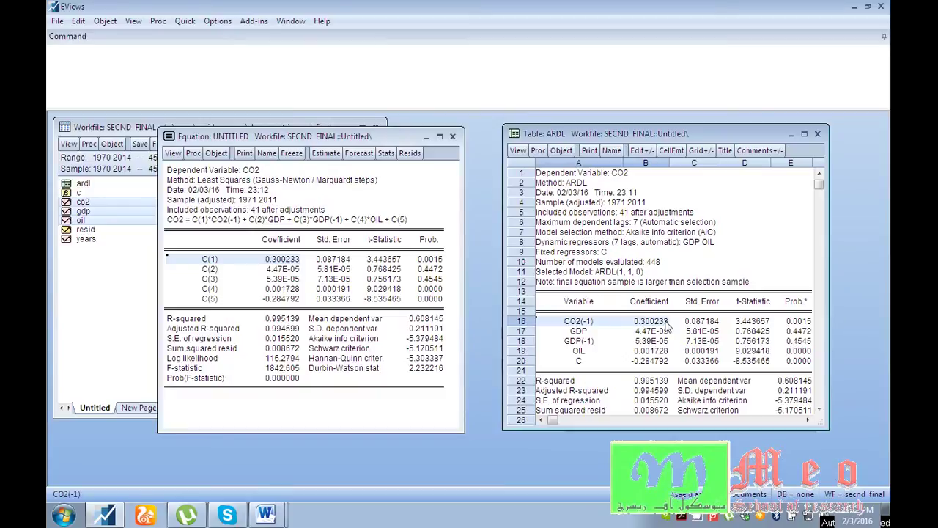
{"action": "left_click_drag", "start_coordinate": [209, 300], "coordinate": [277, 308]}
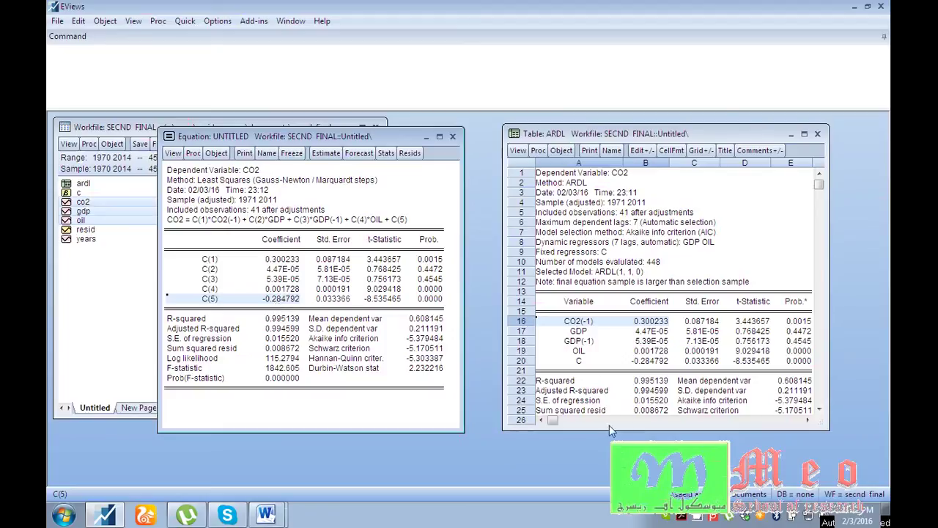
{"action": "left_click", "coordinate": [579, 362]}
{"action": "left_click_drag", "start_coordinate": [580, 364], "coordinate": [660, 369]}
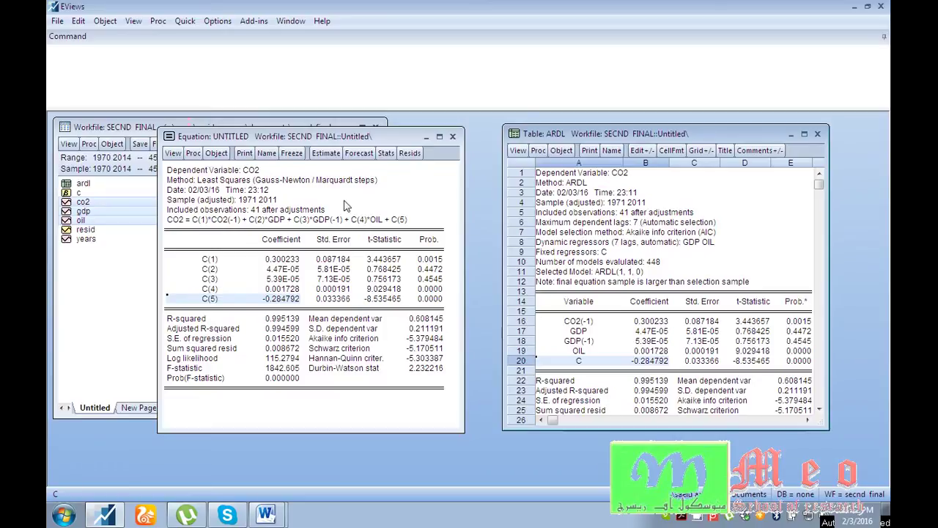
Move the equation window clear of the workfile's object list and set its Recursive Estimates (OLS only) output to CUSUM Test.
{"action": "left_click_drag", "start_coordinate": [296, 140], "coordinate": [409, 136]}
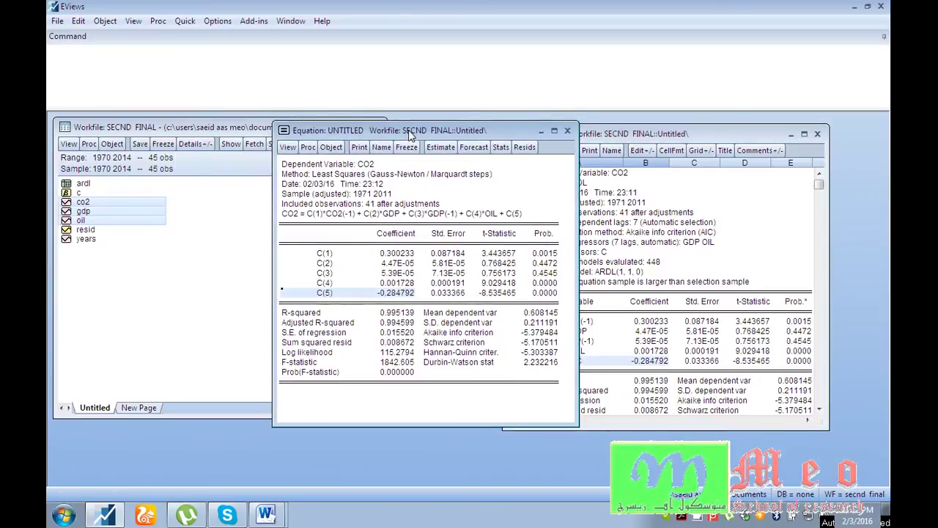
{"action": "left_click", "coordinate": [286, 147]}
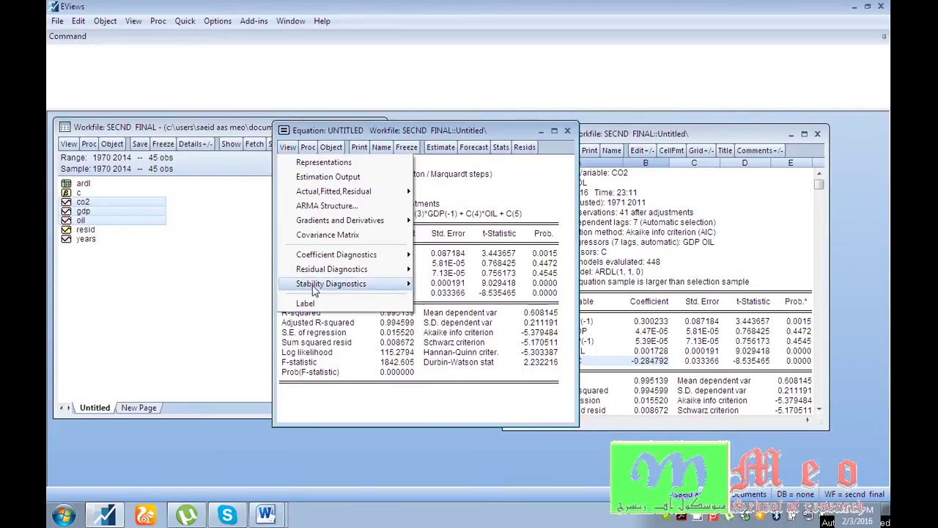
{"action": "mouse_move", "coordinate": [317, 291]}
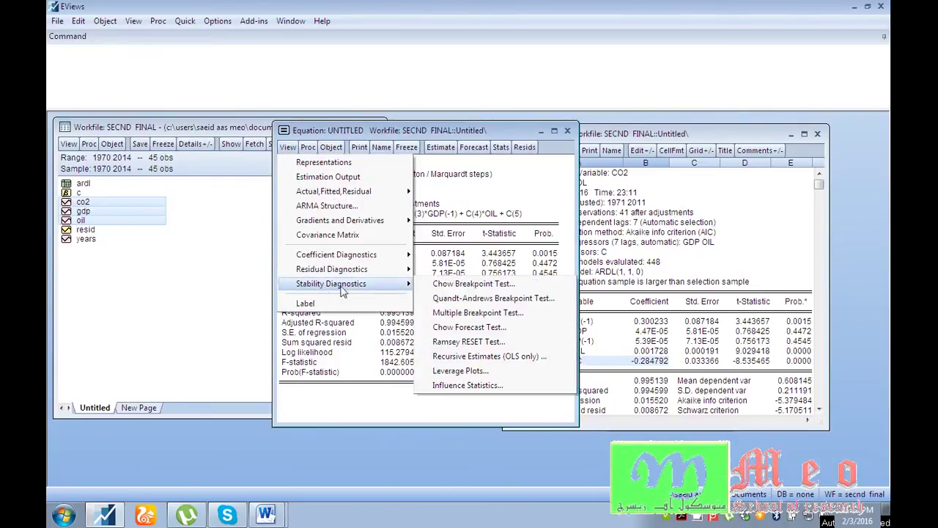
{"action": "left_click", "coordinate": [458, 357]}
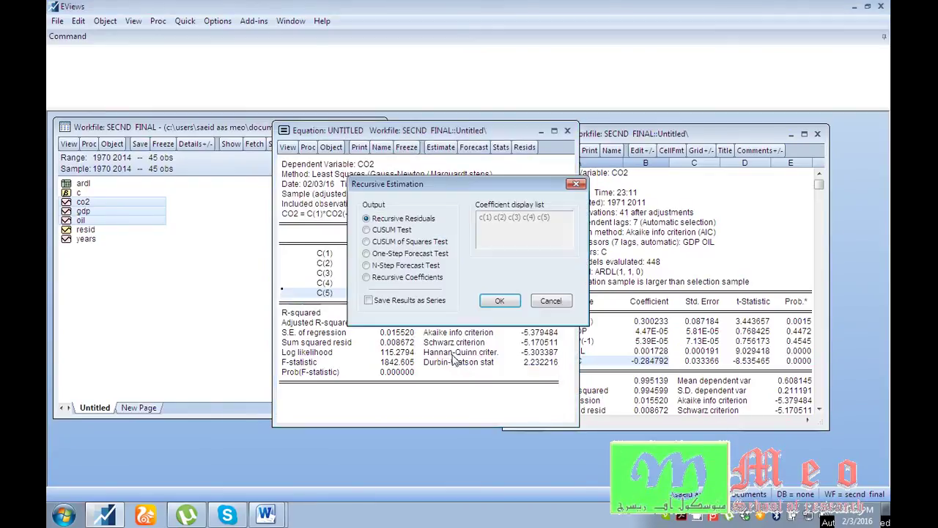
{"action": "left_click", "coordinate": [386, 232]}
Switch to Cusum.docx in Word and review the cumulative sum test description and the null hypothesis, highlighting each phrase.
{"action": "mouse_move", "coordinate": [265, 513]}
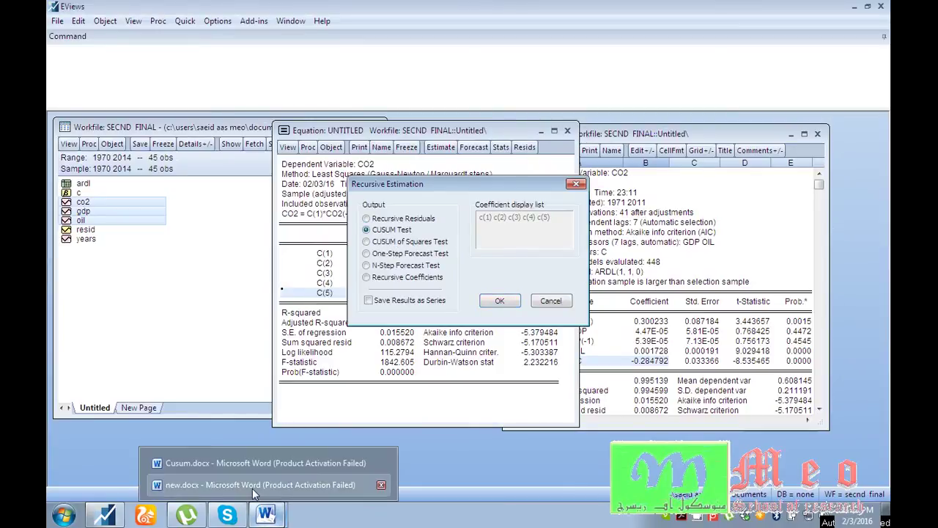
{"action": "left_click", "coordinate": [252, 464]}
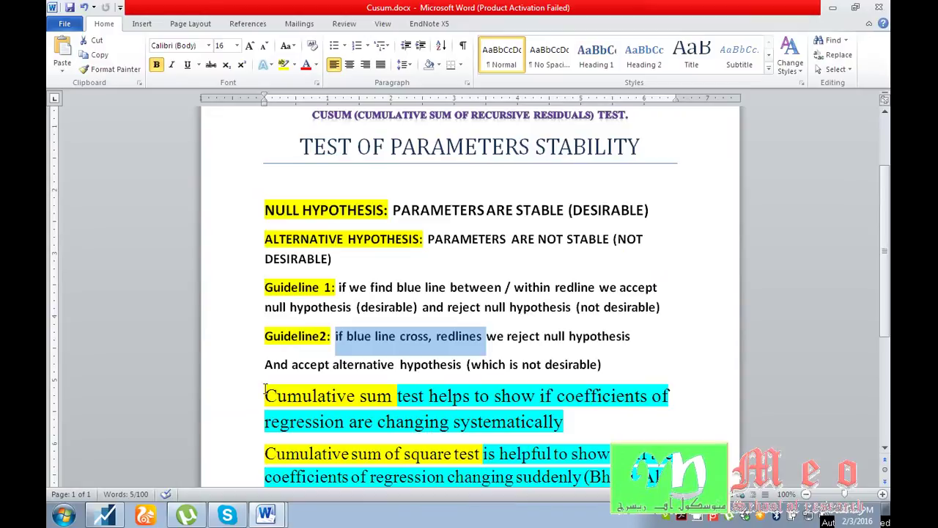
{"action": "left_click_drag", "start_coordinate": [266, 396], "coordinate": [427, 395]}
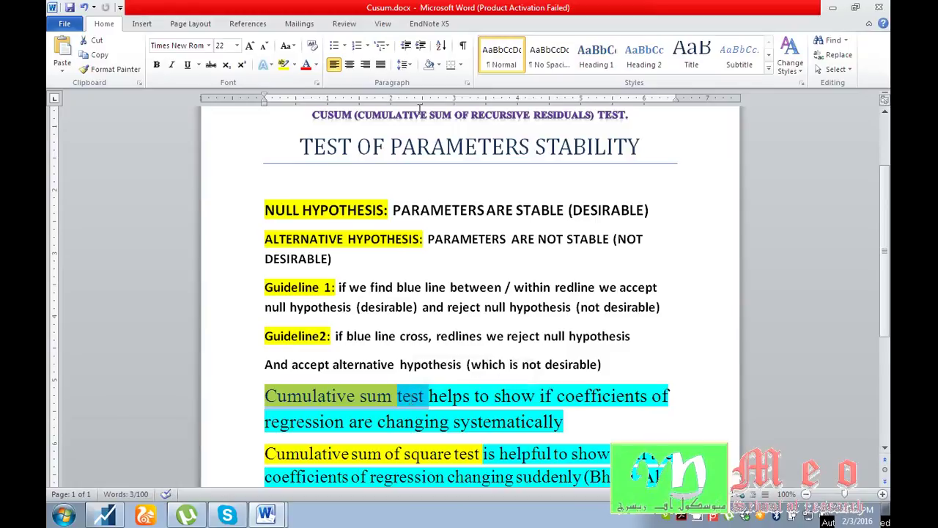
{"action": "left_click_drag", "start_coordinate": [395, 208], "coordinate": [591, 208]}
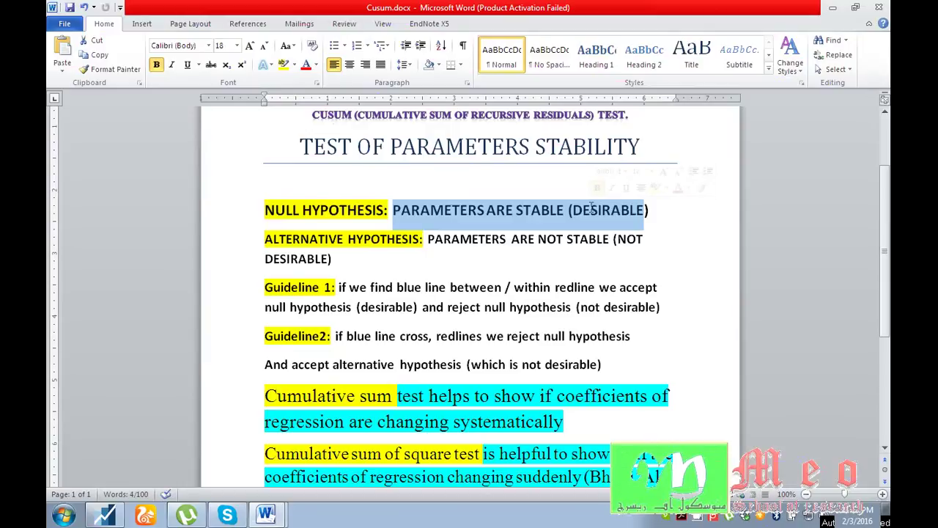
{"action": "left_click", "coordinate": [266, 514]}
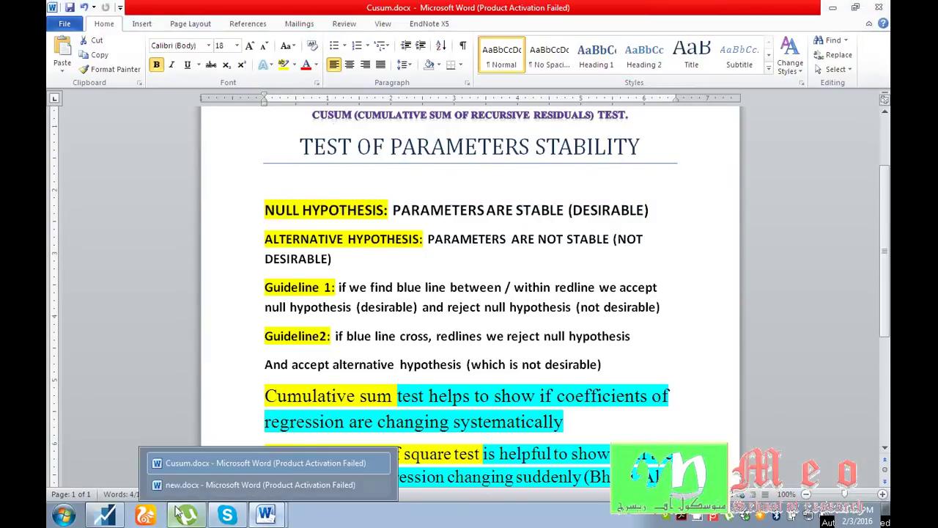
Switch back to EViews, run the CUSUM test, and inspect the CUSUM line against the 5% significance bounds.
{"action": "left_click", "coordinate": [110, 516]}
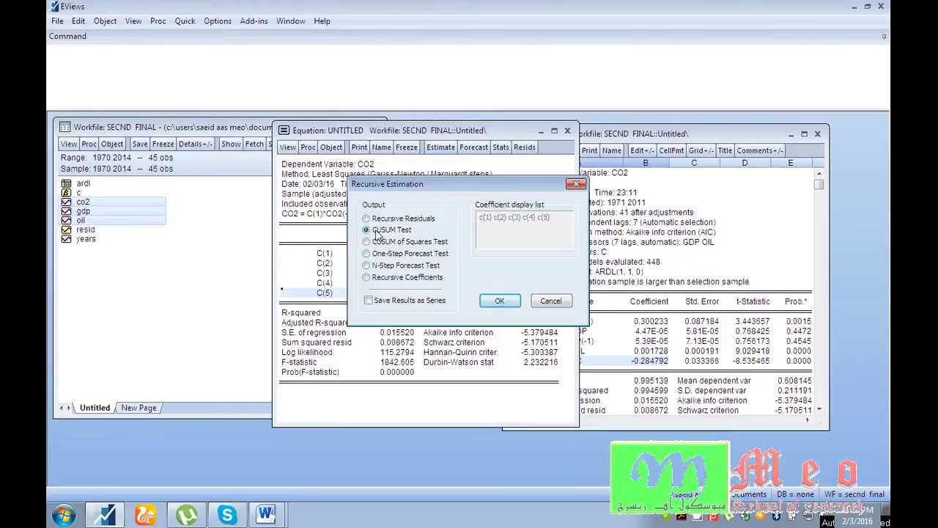
{"action": "left_click", "coordinate": [494, 302]}
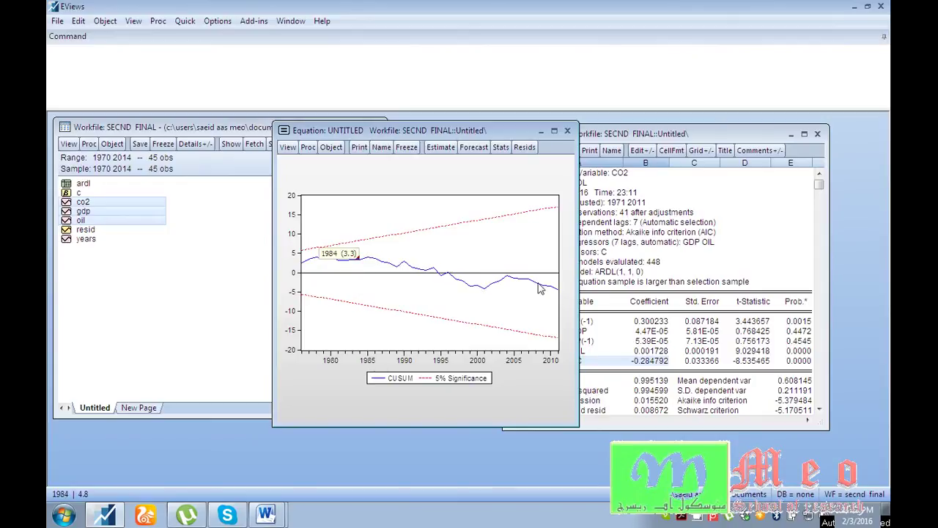
{"action": "left_click", "coordinate": [453, 289]}
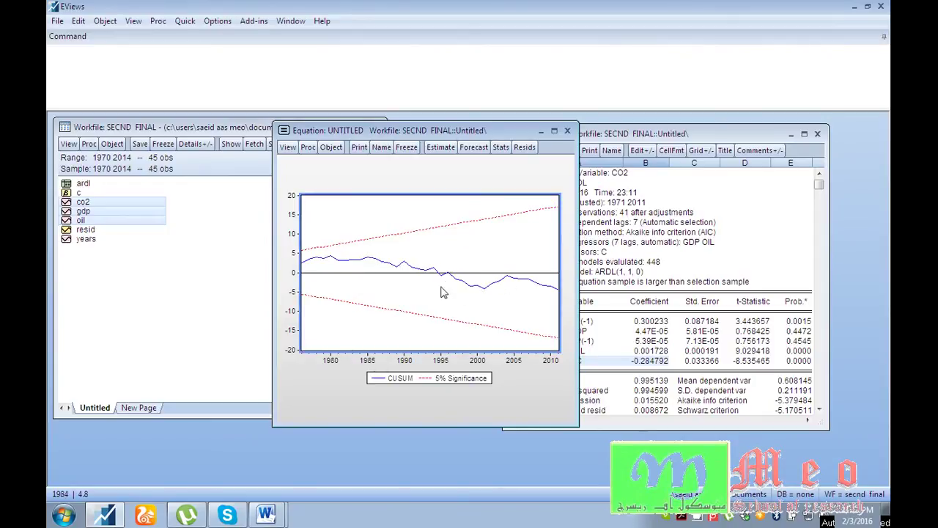
{"action": "mouse_move", "coordinate": [437, 279]}
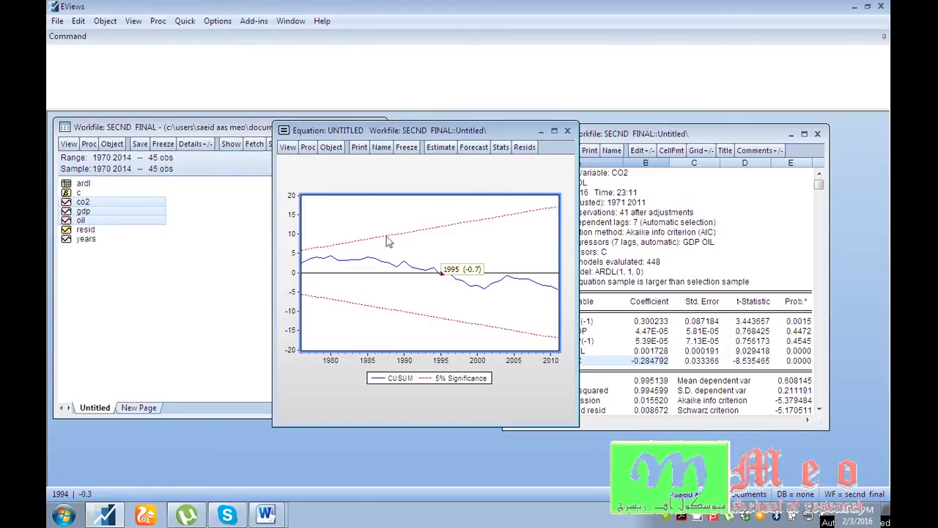
Set the equation's Recursive Estimates (OLS only) output to CUSUM of Squares Test.
{"action": "left_click", "coordinate": [287, 148]}
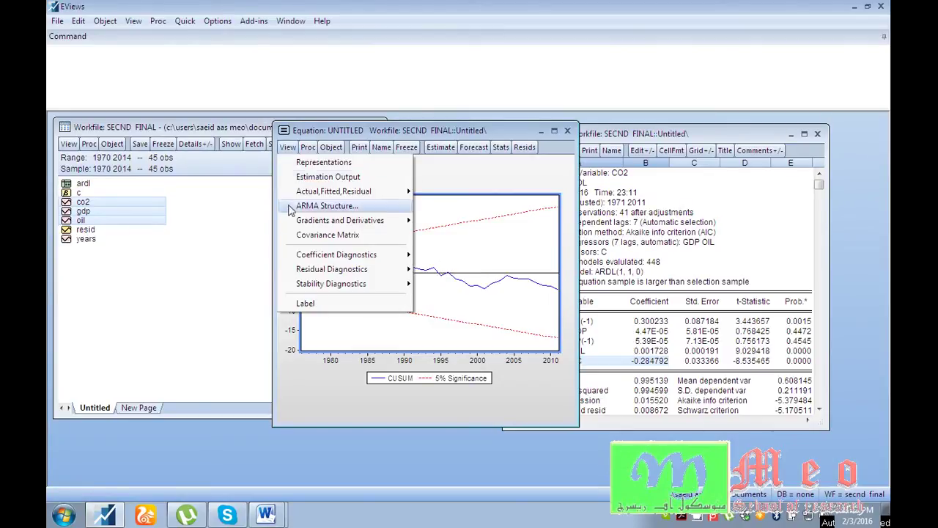
{"action": "mouse_move", "coordinate": [328, 272]}
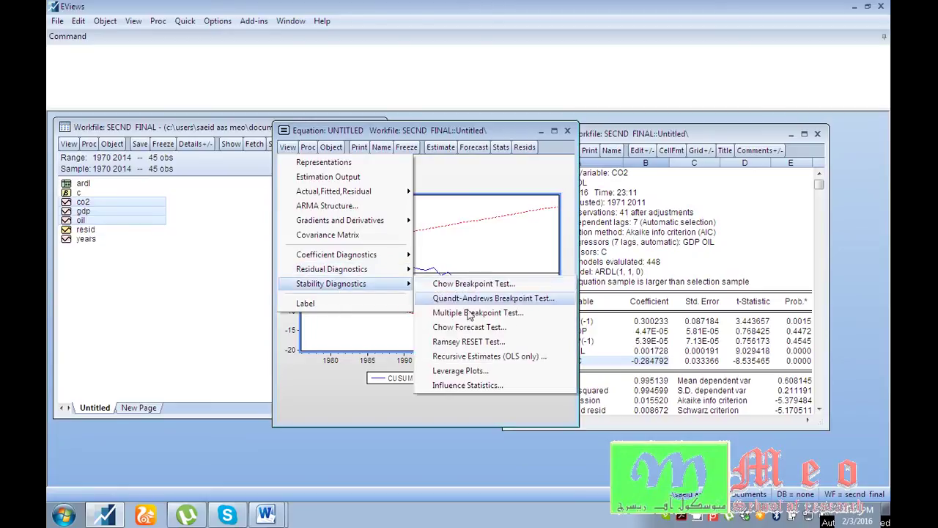
{"action": "left_click", "coordinate": [463, 357]}
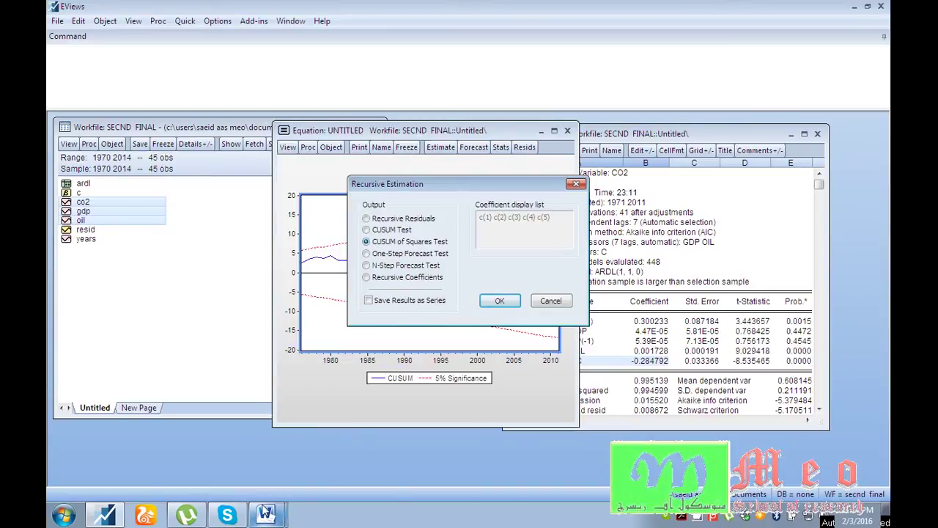
Switch to Cusum.docx in Word and review the explanation of the cumulative sum of square test, highlighting its name.
{"action": "mouse_move", "coordinate": [268, 513]}
{"action": "left_click", "coordinate": [235, 466]}
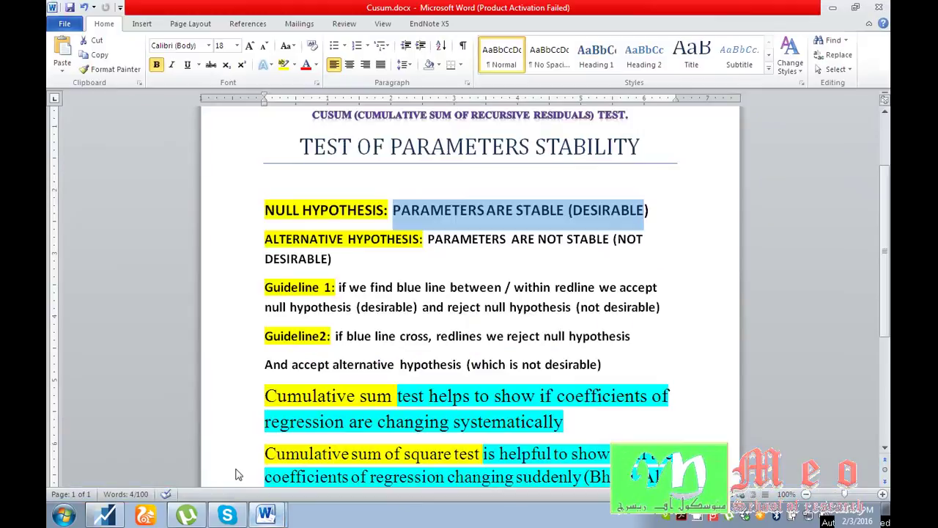
{"action": "scroll", "coordinate": [438, 355], "scroll_direction": "down", "scroll_amount": 4}
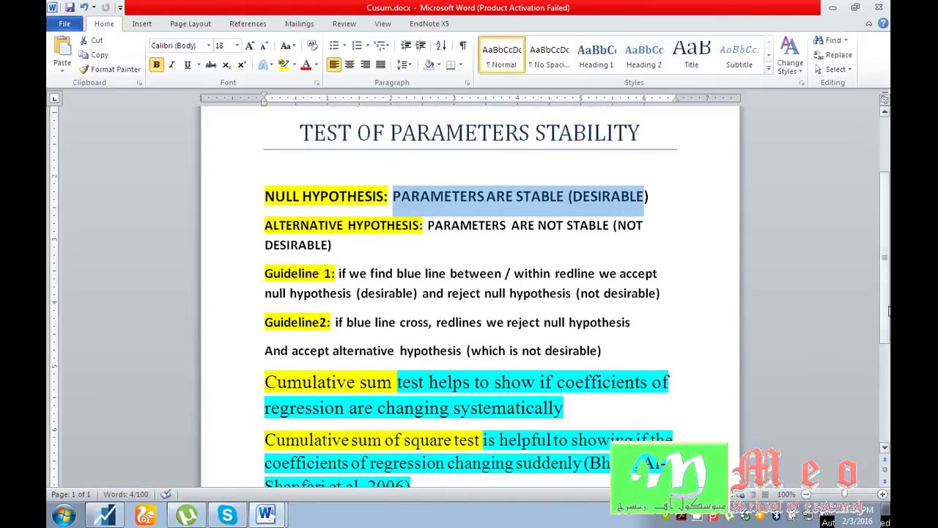
{"action": "left_click_drag", "start_coordinate": [266, 310], "coordinate": [475, 312]}
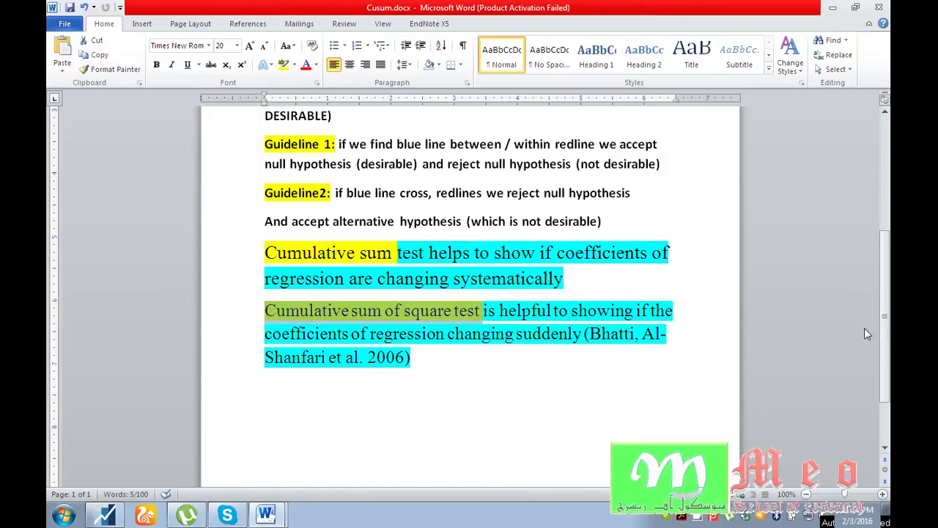
{"action": "scroll", "coordinate": [481, 382], "scroll_direction": "up", "scroll_amount": 3}
{"action": "scroll", "coordinate": [482, 435], "scroll_direction": "down", "scroll_amount": 2}
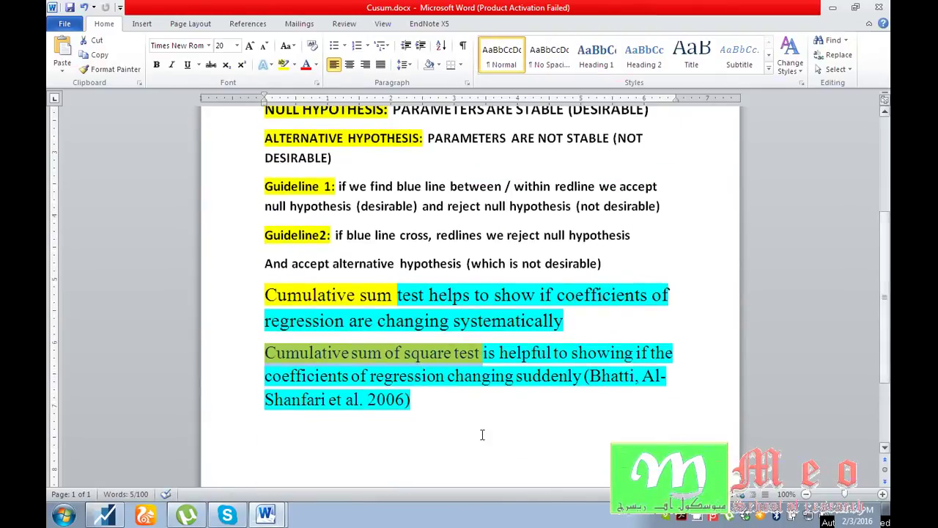
Switch back to EViews and run the CUSUM of squares test to plot it with its 5% significance bounds.
{"action": "left_click", "coordinate": [105, 515]}
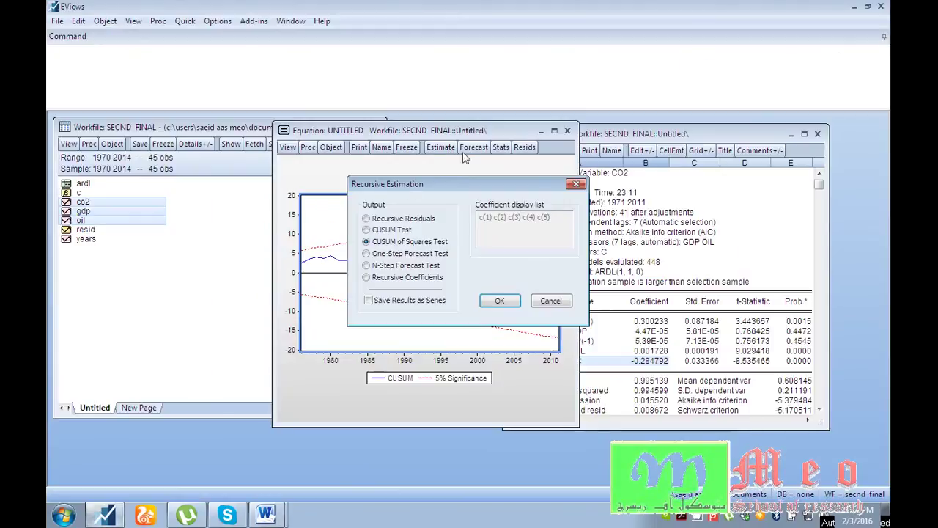
{"action": "left_click", "coordinate": [502, 303]}
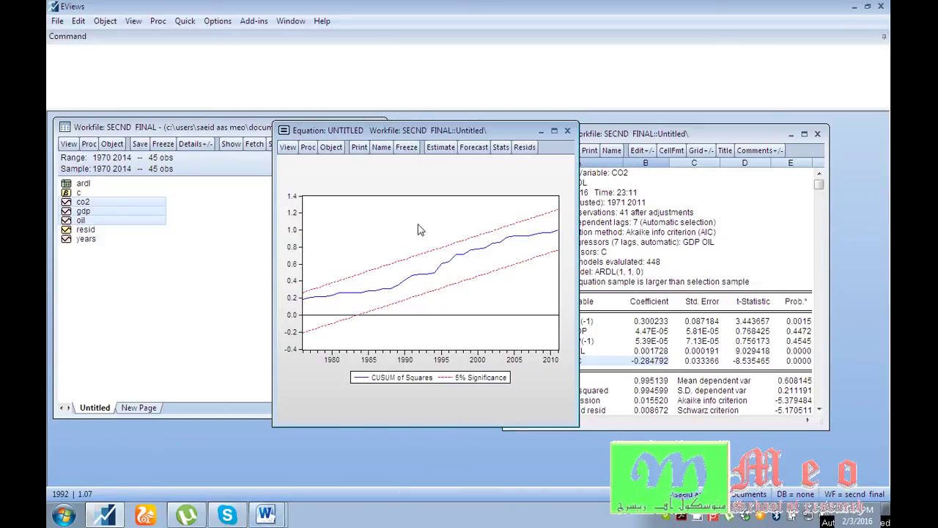
{"action": "mouse_move", "coordinate": [268, 516]}
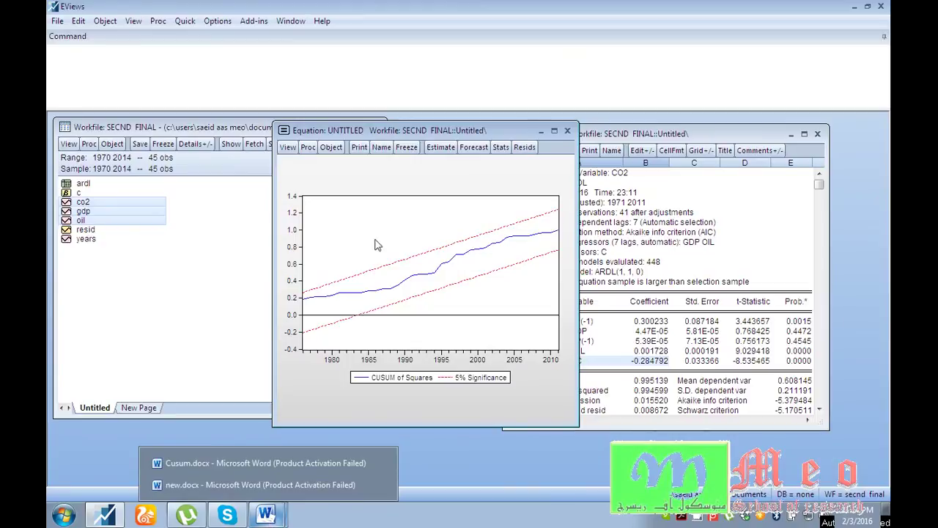
Open "218 pe ecm ki interperation or unit root b hai.pdf" from Dropbox's "EXCEPTIONAL INFORMATION REGARDING MY RESEARCH INTEREST" folder on drive D in Adobe Reader.
{"action": "left_click", "coordinate": [400, 208]}
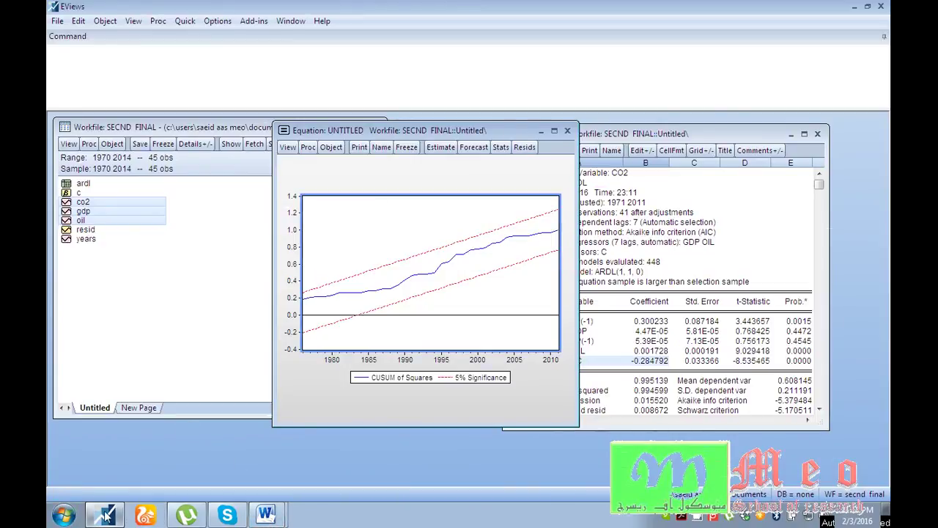
{"action": "key", "text": "alt+Tab"}
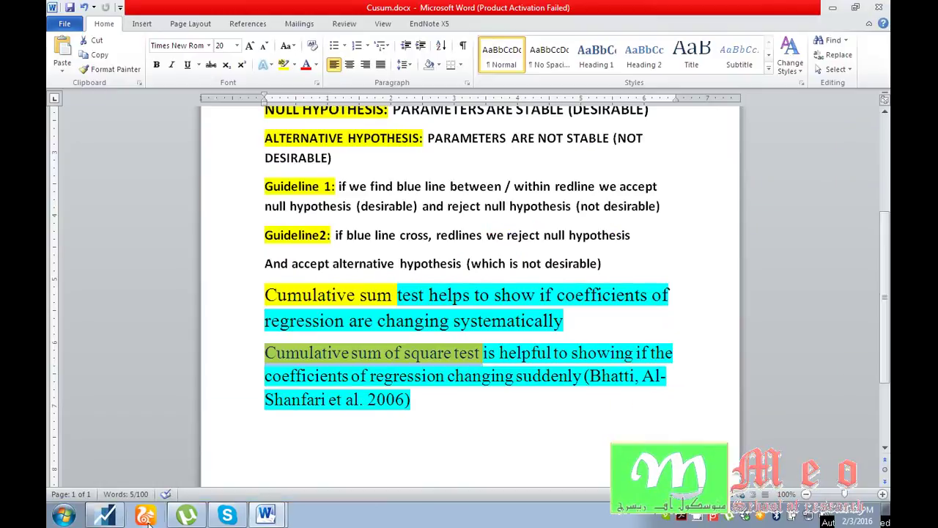
{"action": "left_click", "coordinate": [70, 521]}
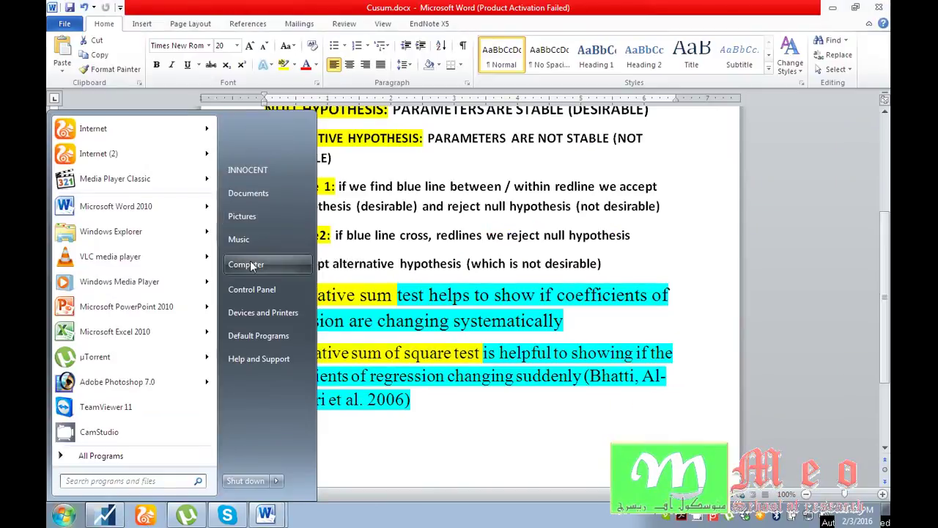
{"action": "left_click", "coordinate": [246, 264]}
{"action": "double_click", "coordinate": [408, 101]}
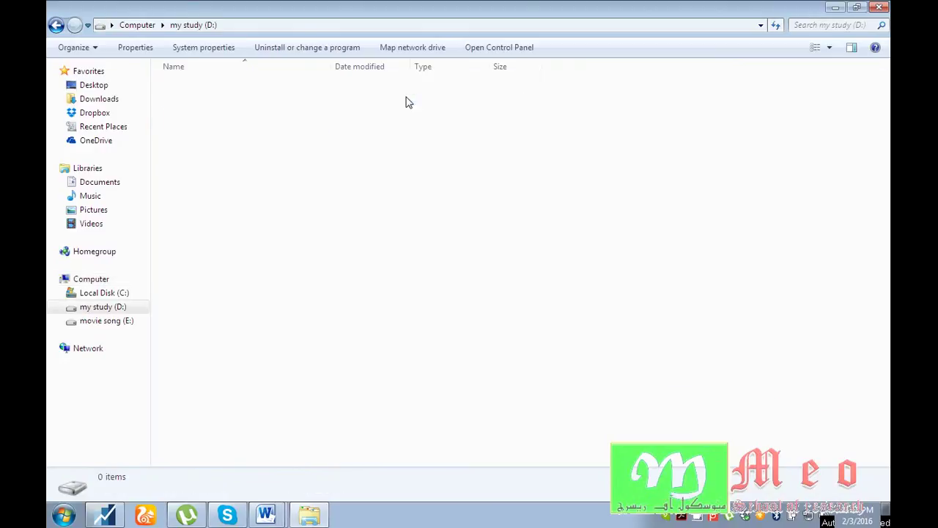
{"action": "double_click", "coordinate": [195, 145]}
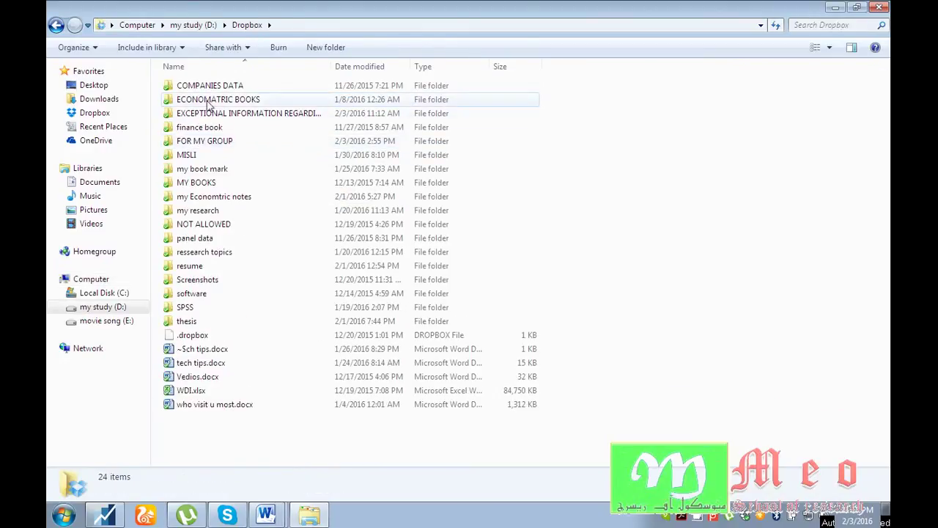
{"action": "double_click", "coordinate": [211, 111]}
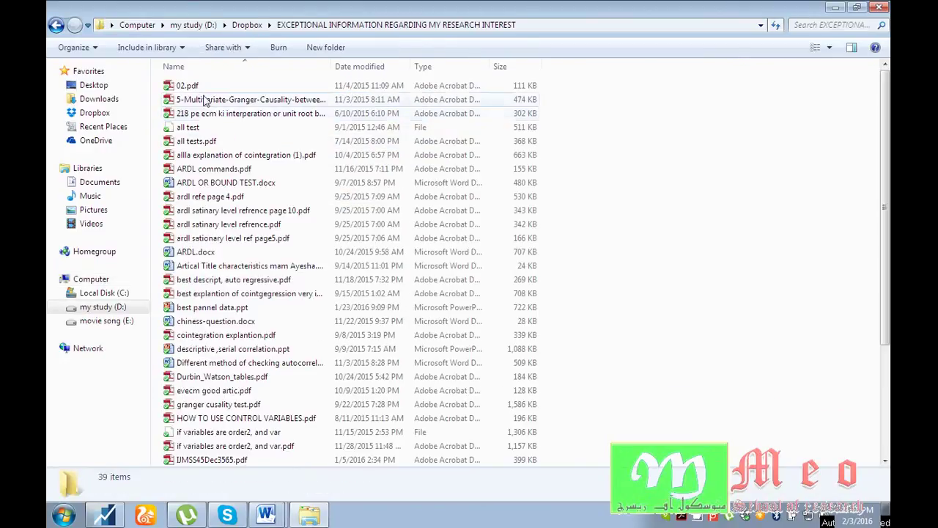
{"action": "double_click", "coordinate": [192, 114]}
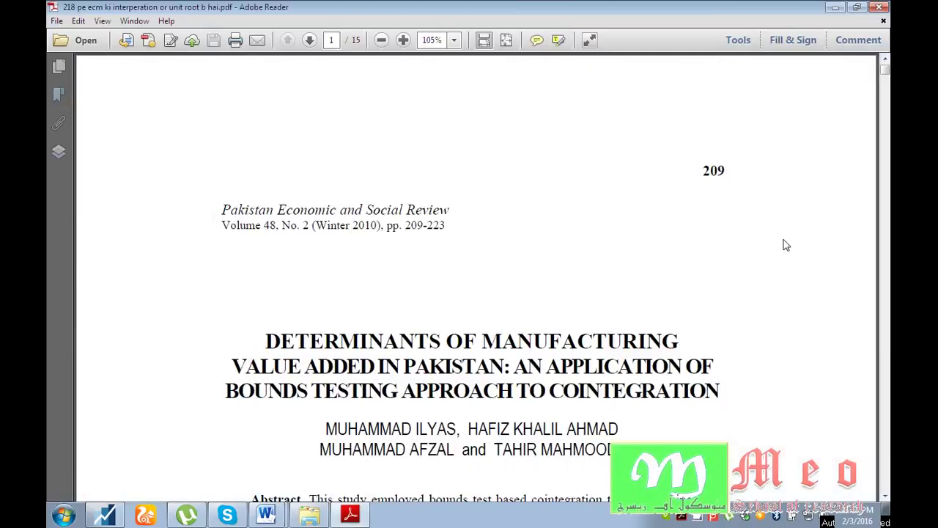